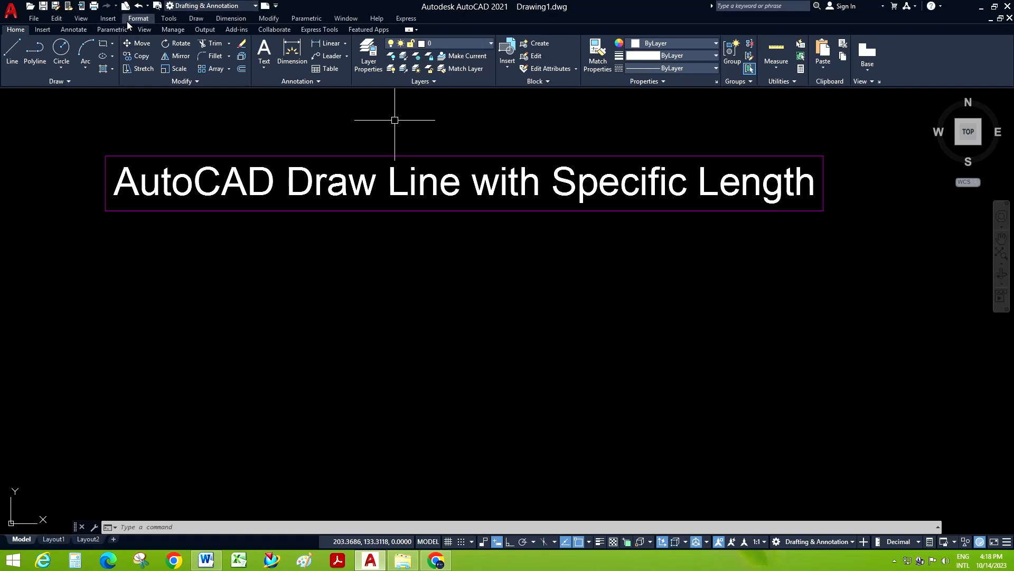
Step: Confirm Millimeters as the insertion scale unit in the drawing units settings
{"action": "left_click", "coordinate": [138, 18]}
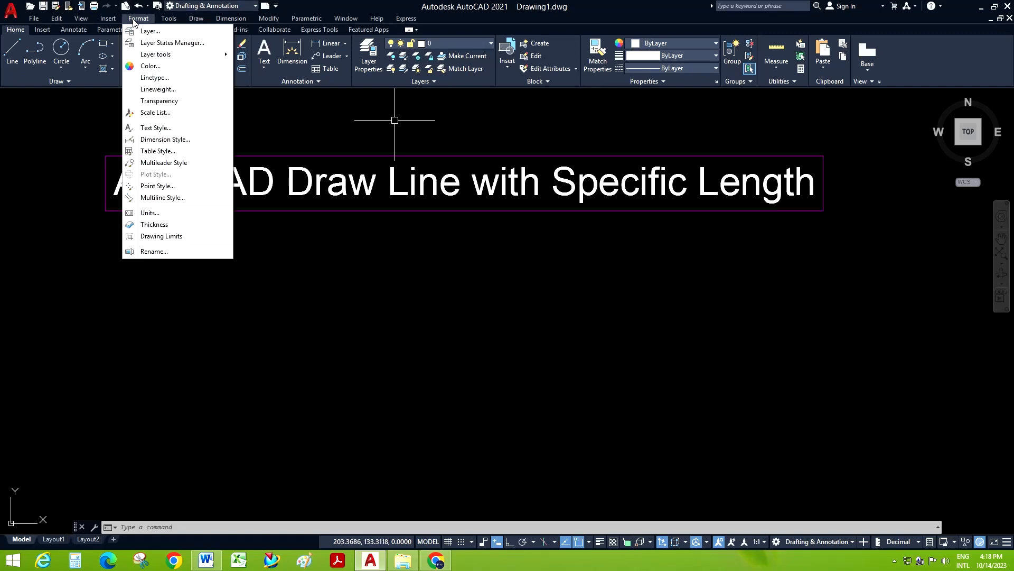
{"action": "left_click", "coordinate": [176, 214]}
{"action": "left_click_drag", "start_coordinate": [305, 208], "coordinate": [467, 226]}
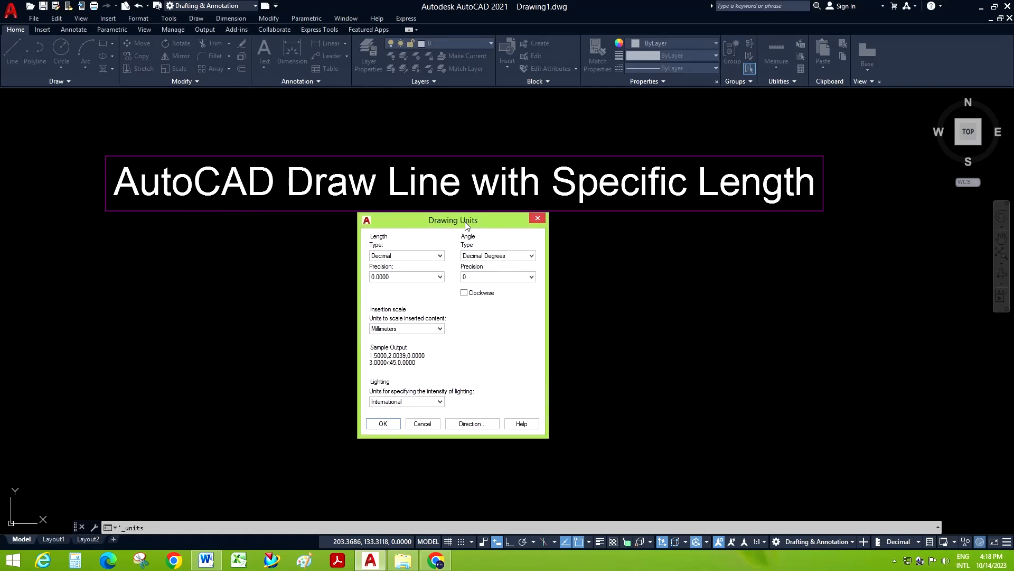
{"action": "left_click", "coordinate": [408, 333]}
{"action": "left_click", "coordinate": [408, 333]}
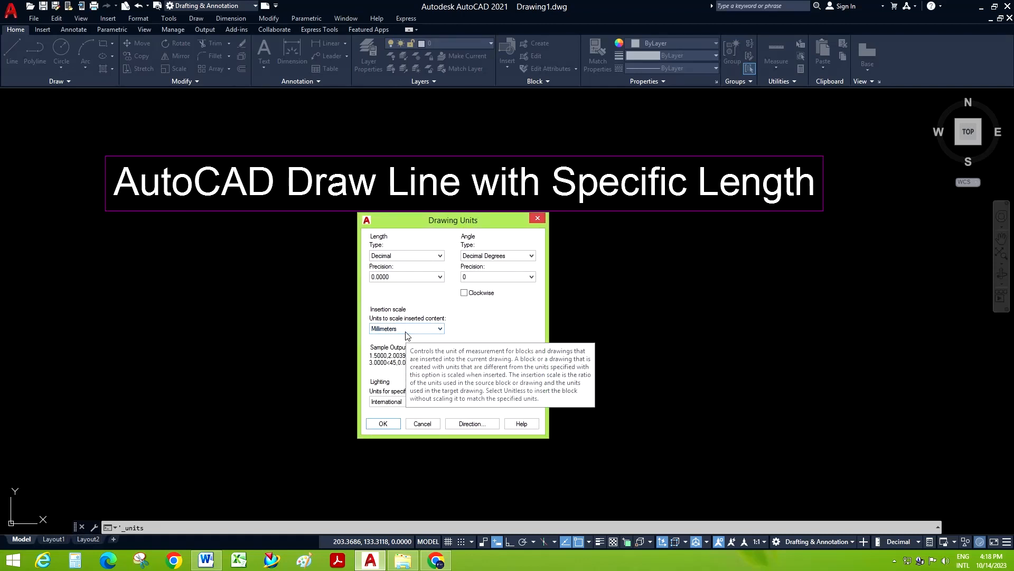
{"action": "left_click", "coordinate": [383, 424]}
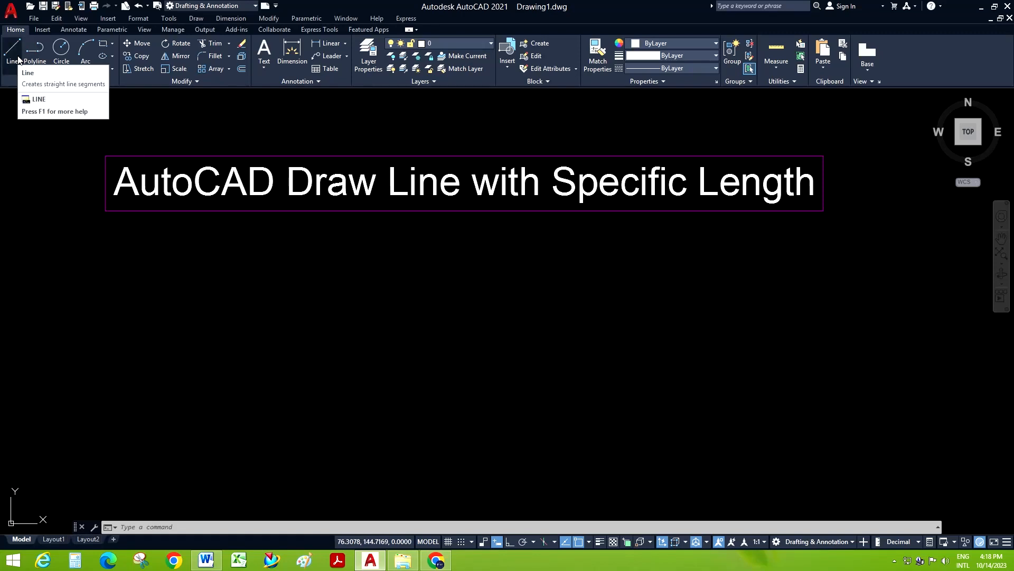
{"action": "left_click", "coordinate": [196, 18]}
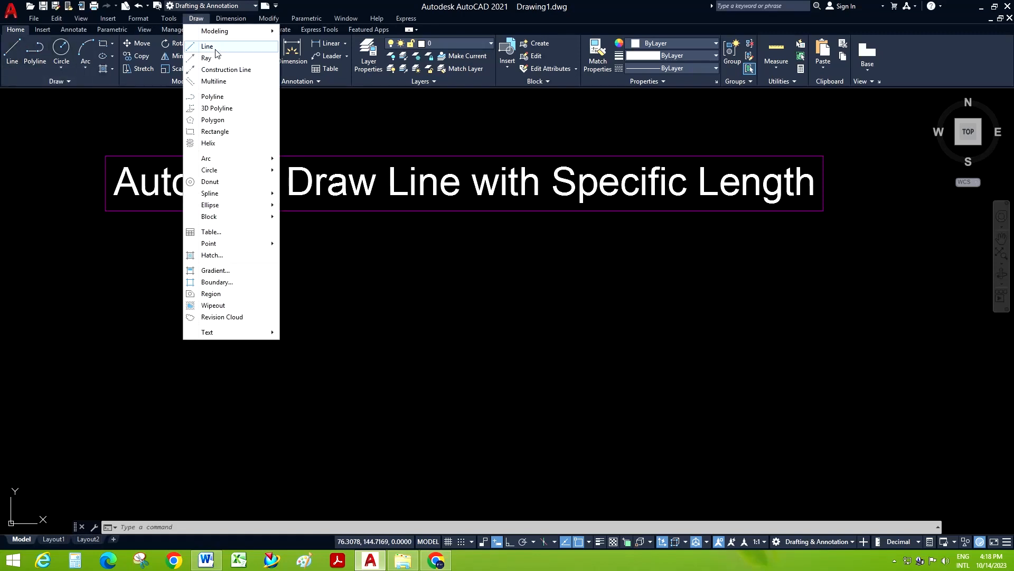
{"action": "left_click", "coordinate": [489, 330]}
{"action": "left_click", "coordinate": [265, 285]}
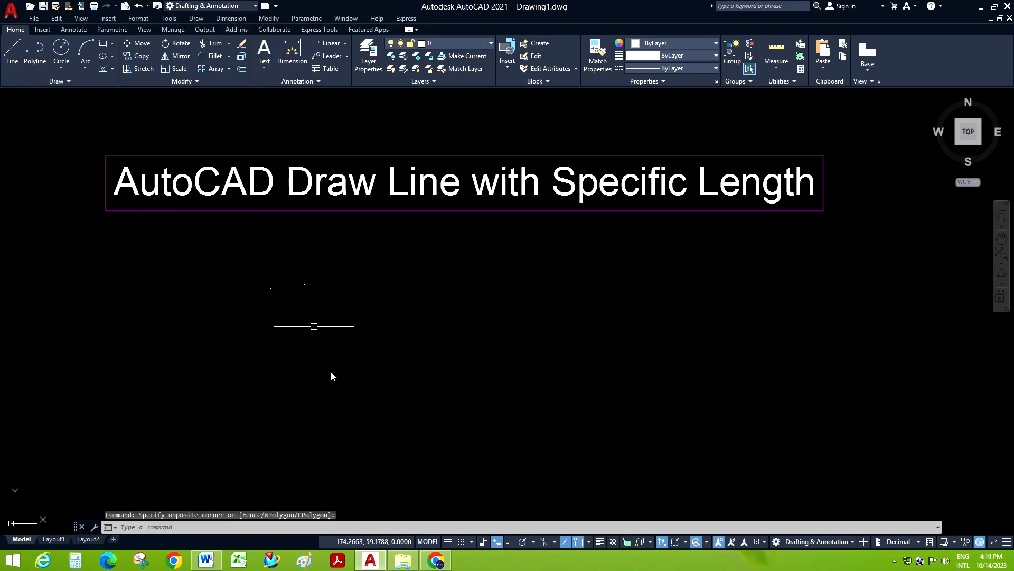
Step: Draw a horizontal line 200 mm long below the title text, with ortho mode turned on
{"action": "type", "text": "L"}
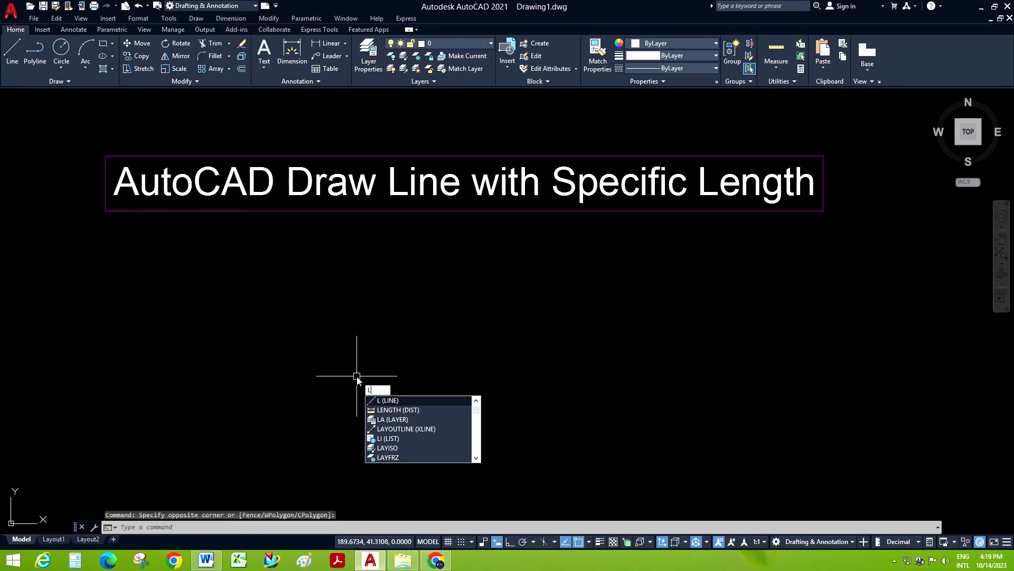
{"action": "key", "text": "Return"}
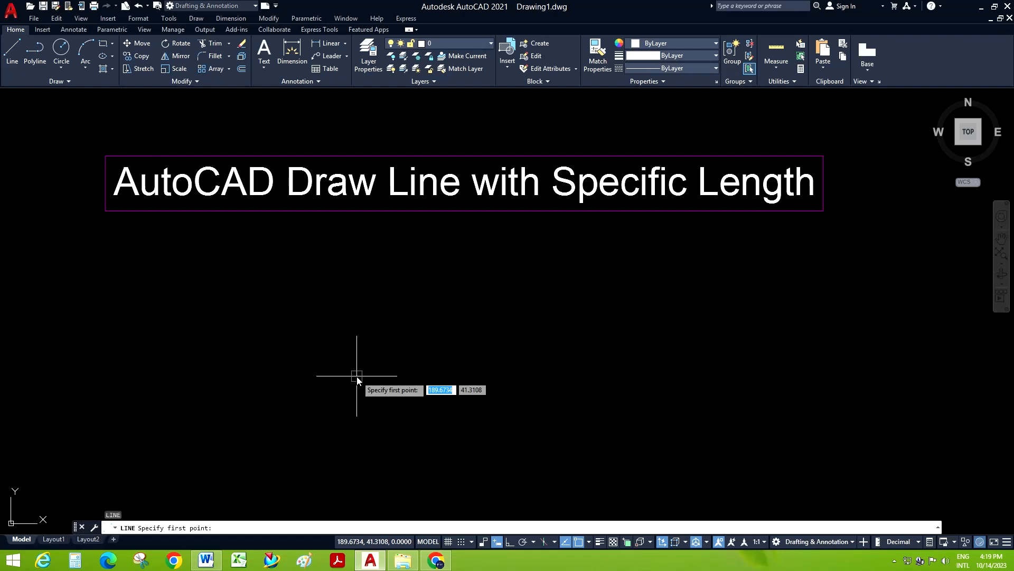
{"action": "left_click", "coordinate": [335, 347]}
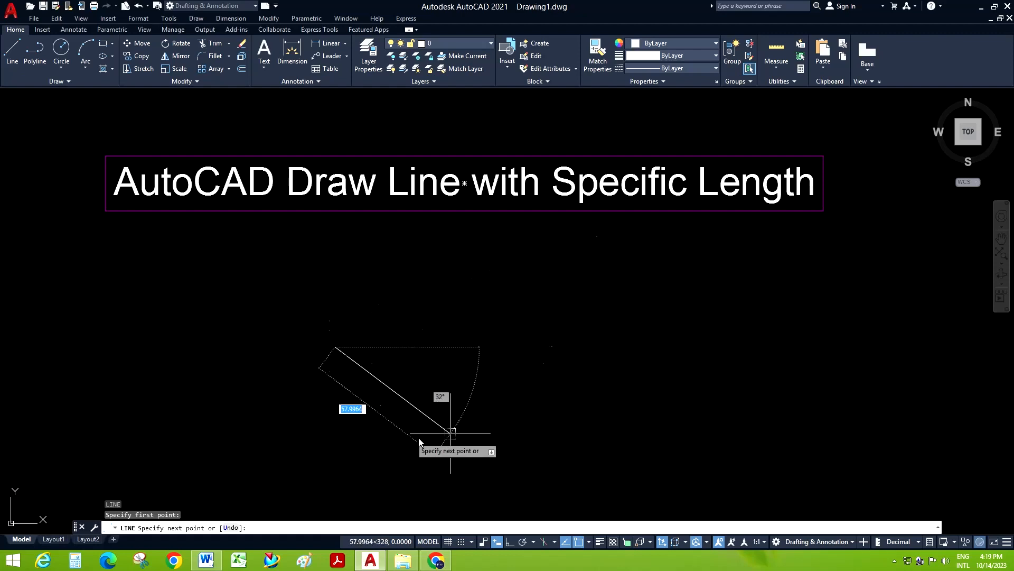
{"action": "left_click", "coordinate": [511, 541]}
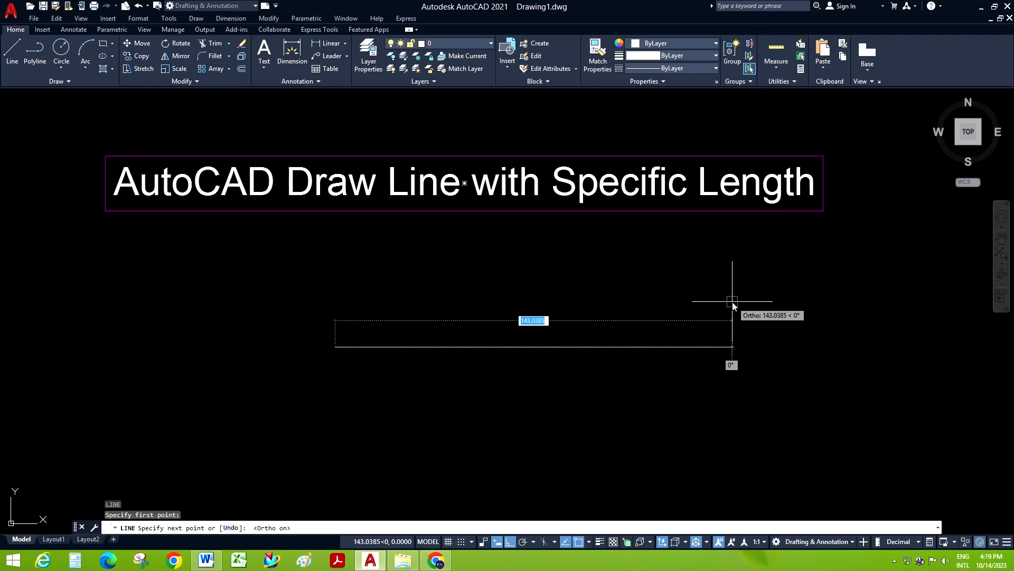
{"action": "type", "text": "200"}
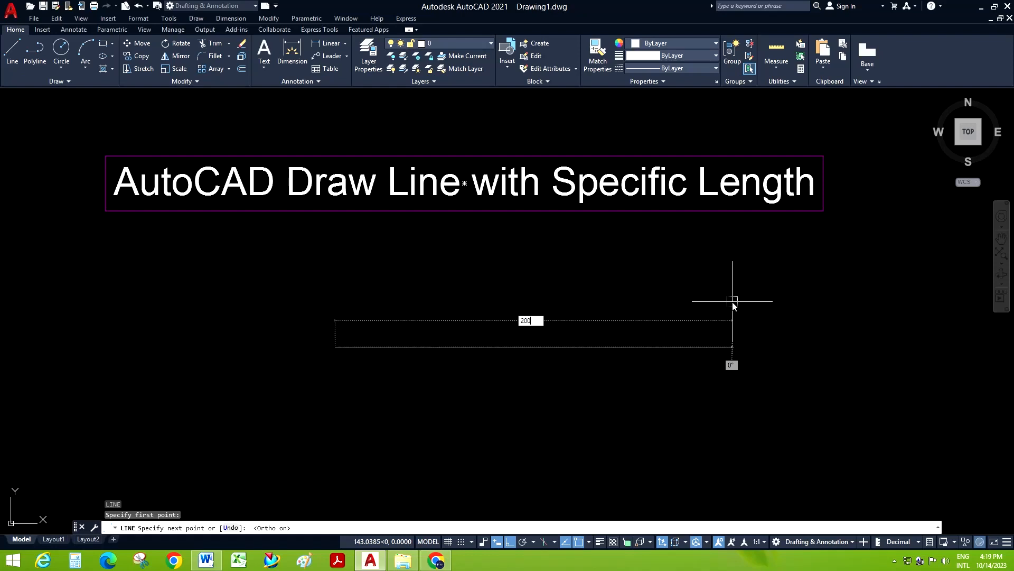
{"action": "key", "text": "Return"}
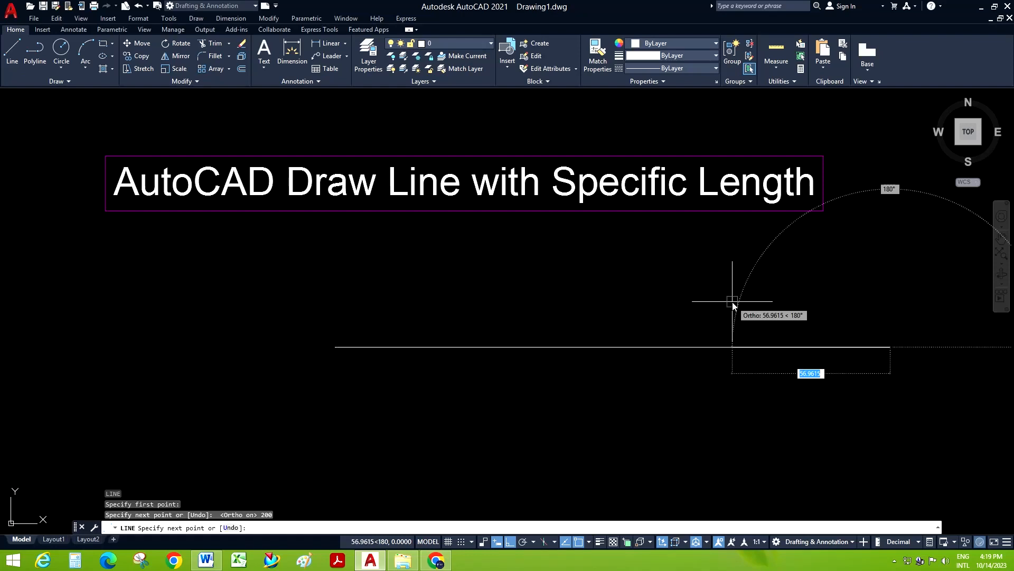
{"action": "key", "text": "Escape"}
{"action": "left_click", "coordinate": [401, 311]}
{"action": "left_click", "coordinate": [320, 293]}
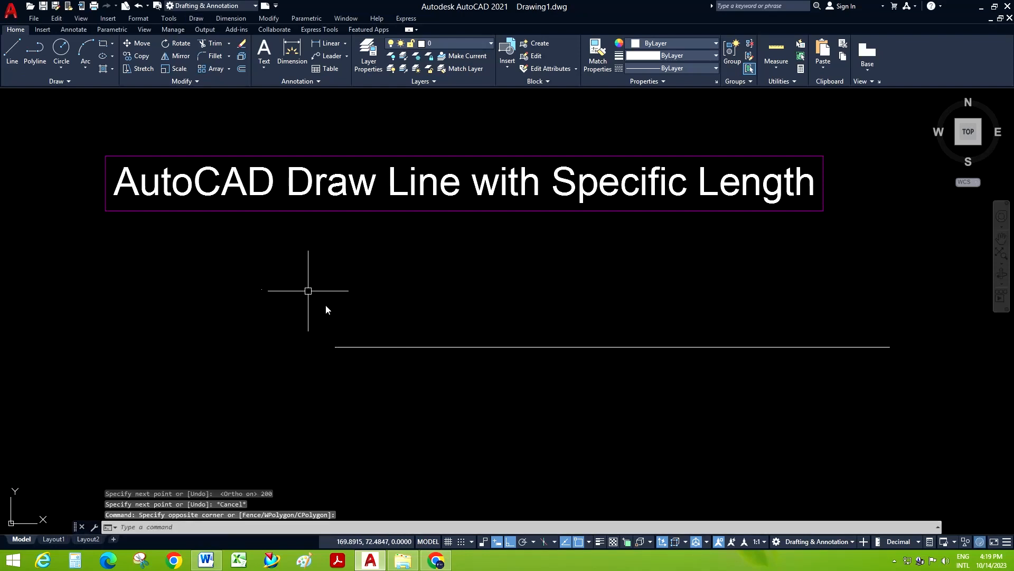
Step: Add a linear dimension between the line's two endpoints, placed just below the line
{"action": "scroll", "coordinate": [276, 326], "scroll_direction": "down", "scroll_amount": 1}
{"action": "scroll", "coordinate": [453, 355], "scroll_direction": "up", "scroll_amount": 1}
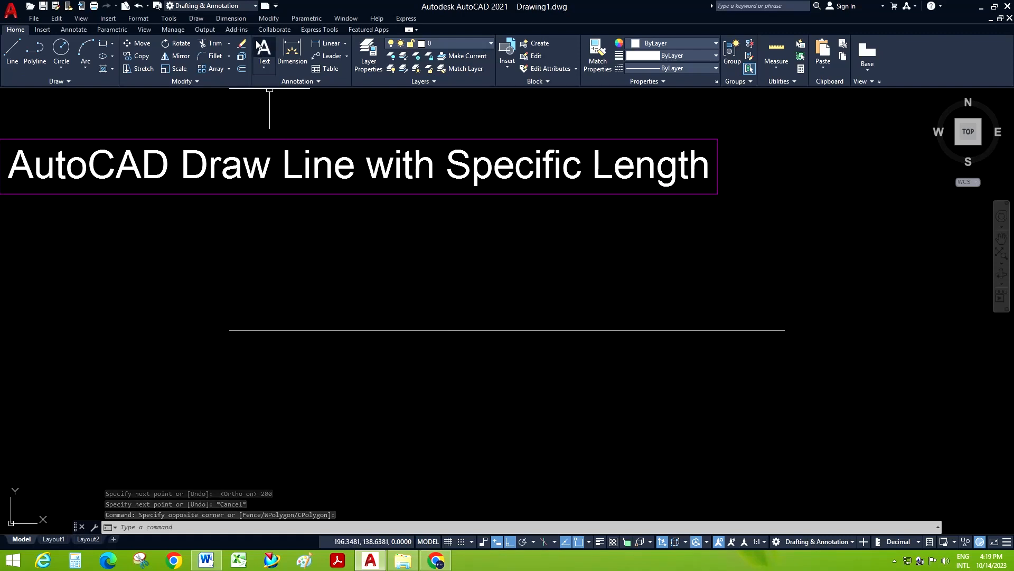
{"action": "left_click", "coordinate": [237, 19]}
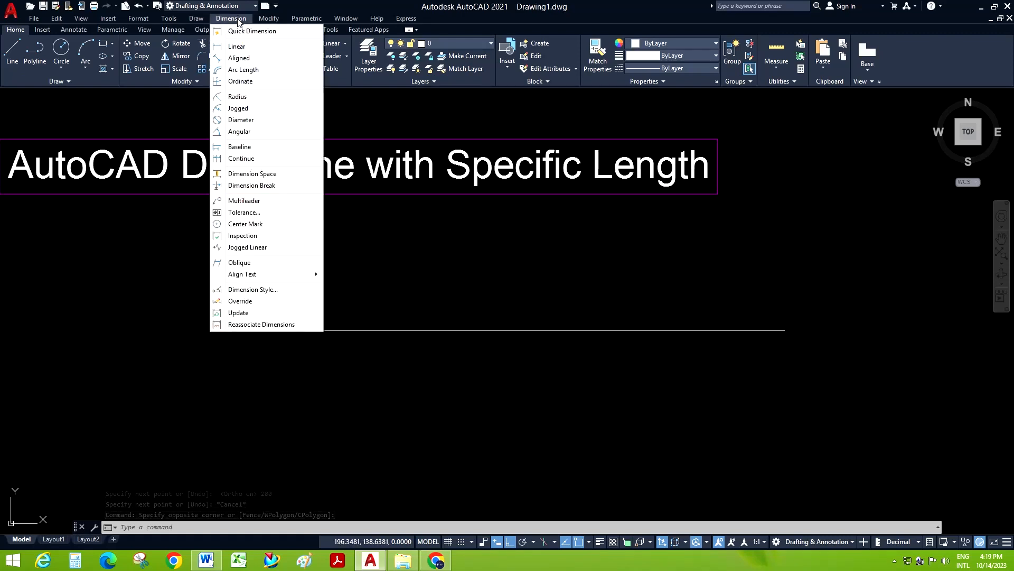
{"action": "left_click", "coordinate": [237, 46]}
{"action": "left_click", "coordinate": [228, 329]}
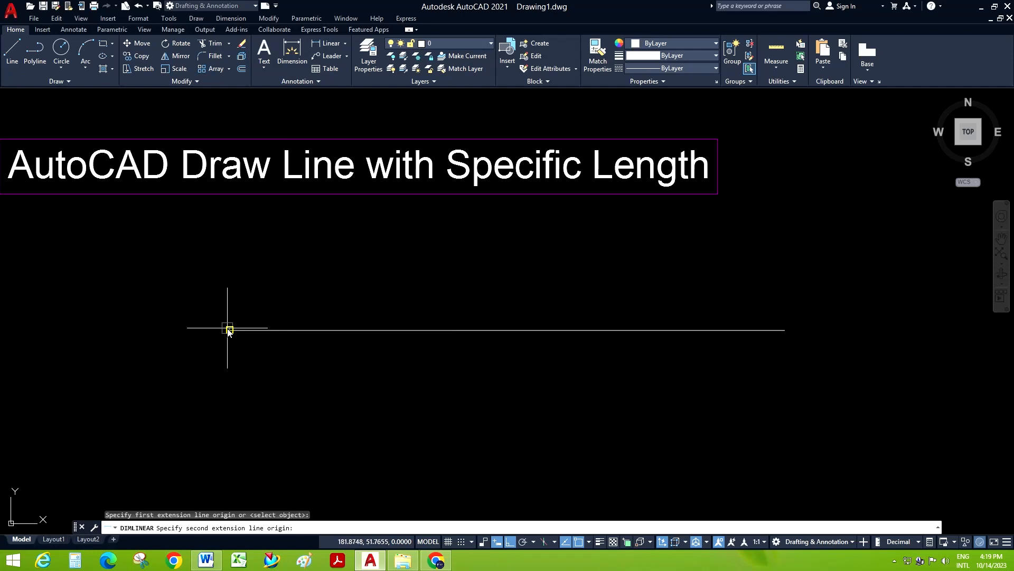
{"action": "left_click", "coordinate": [785, 330]}
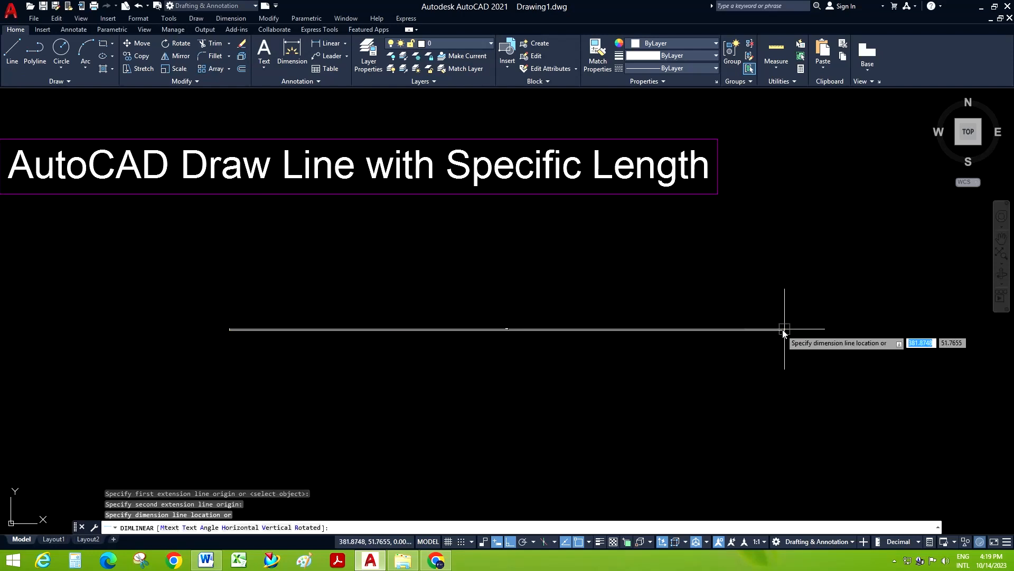
{"action": "left_click", "coordinate": [511, 349]}
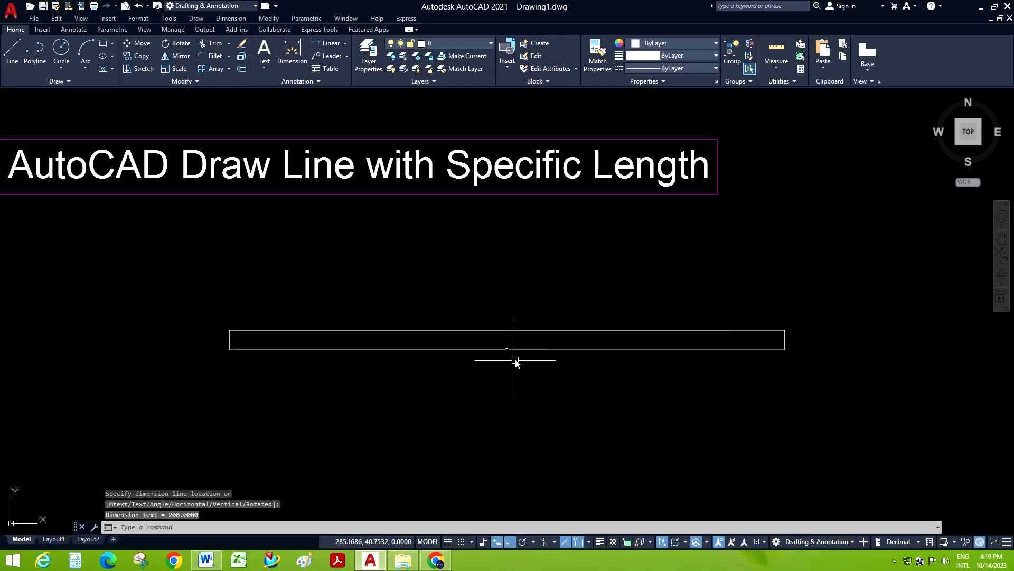
{"action": "scroll", "coordinate": [507, 349], "scroll_direction": "up", "scroll_amount": 8}
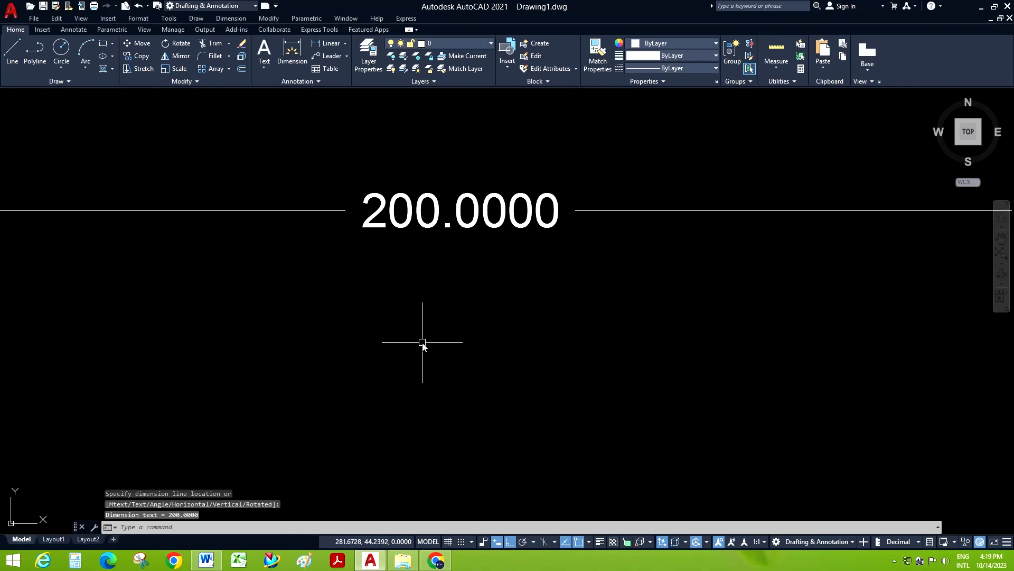
{"action": "scroll", "coordinate": [423, 344], "scroll_direction": "down", "scroll_amount": 6}
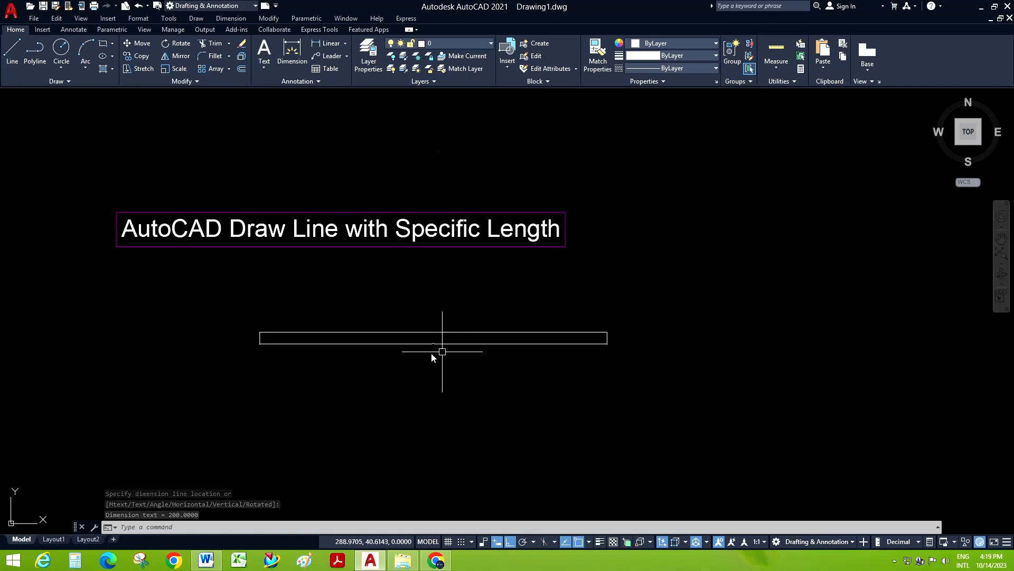
Step: Change the colour of the horizontal line to red
{"action": "left_click", "coordinate": [423, 332]}
{"action": "left_click", "coordinate": [400, 312]}
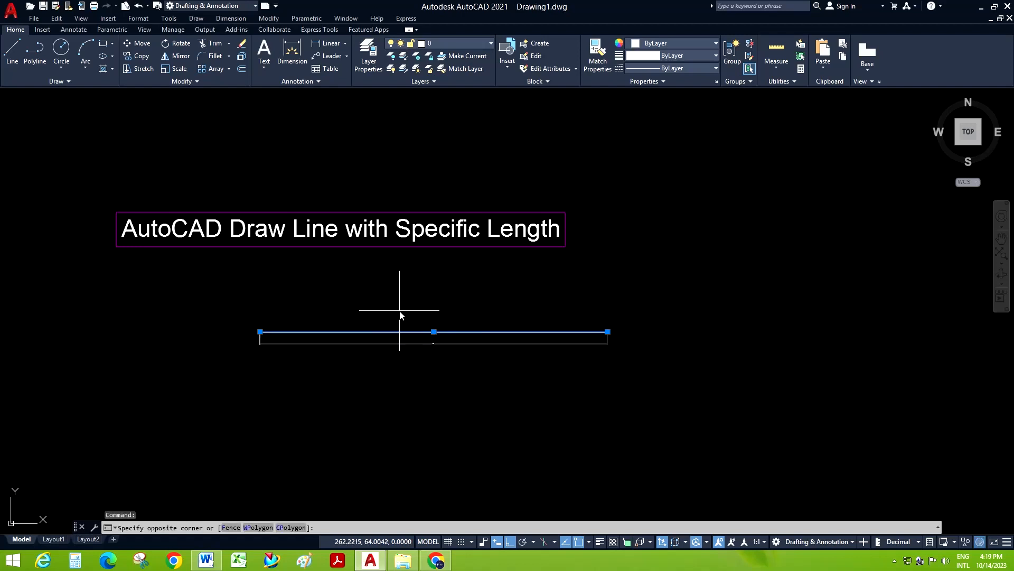
{"action": "left_click", "coordinate": [523, 227]}
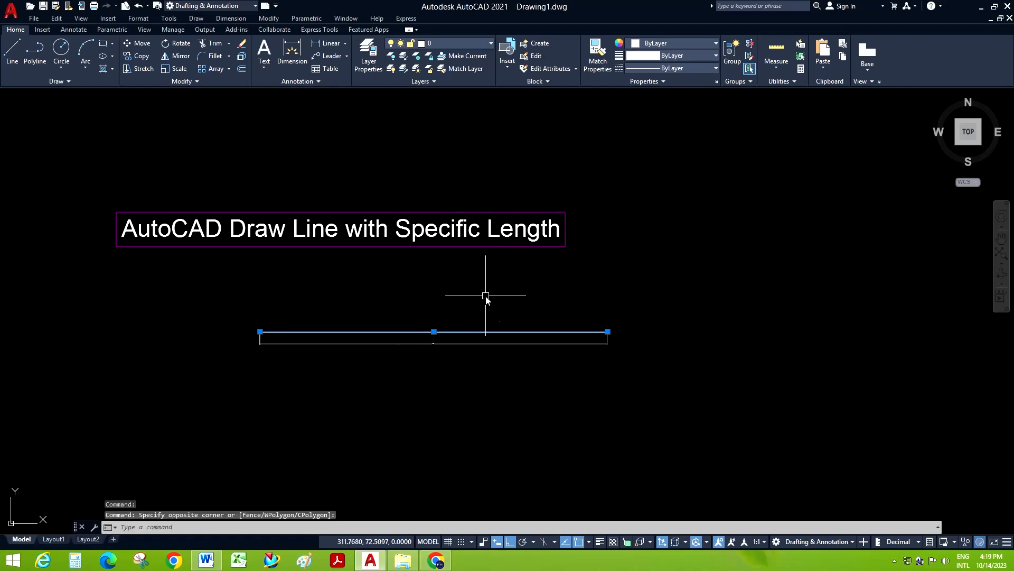
{"action": "left_click", "coordinate": [665, 43]}
{"action": "left_click", "coordinate": [627, 136]}
{"action": "key", "text": "Escape"}
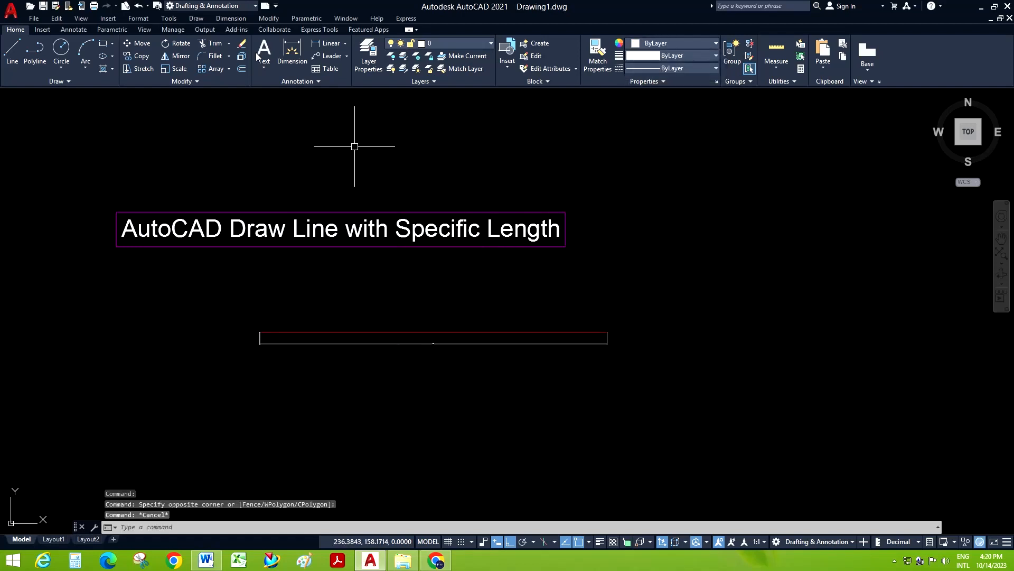
Step: Modify the Standard dimension style to use green dimension lines and yellow extension lines
{"action": "left_click", "coordinate": [137, 19]}
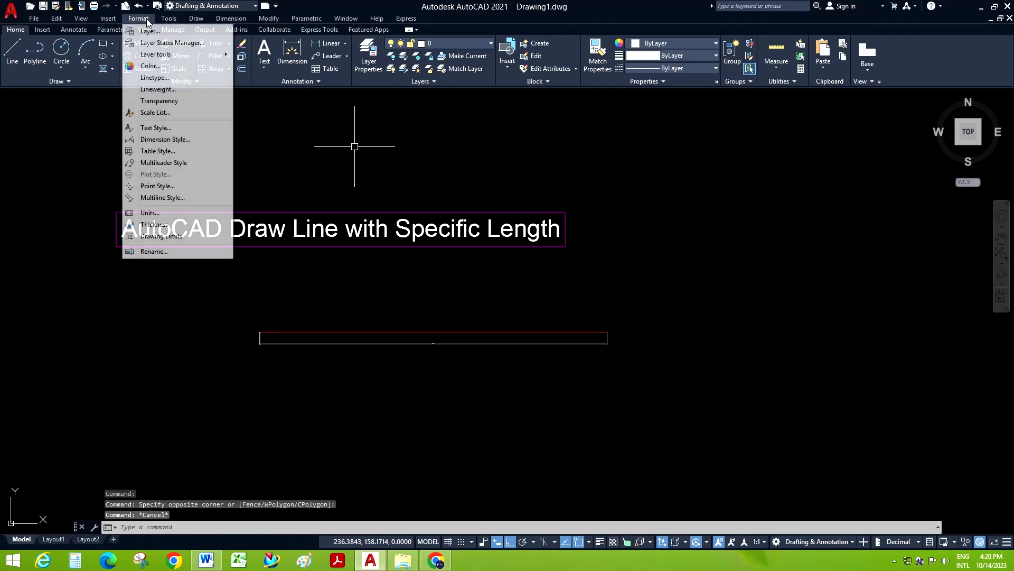
{"action": "left_click", "coordinate": [168, 139]}
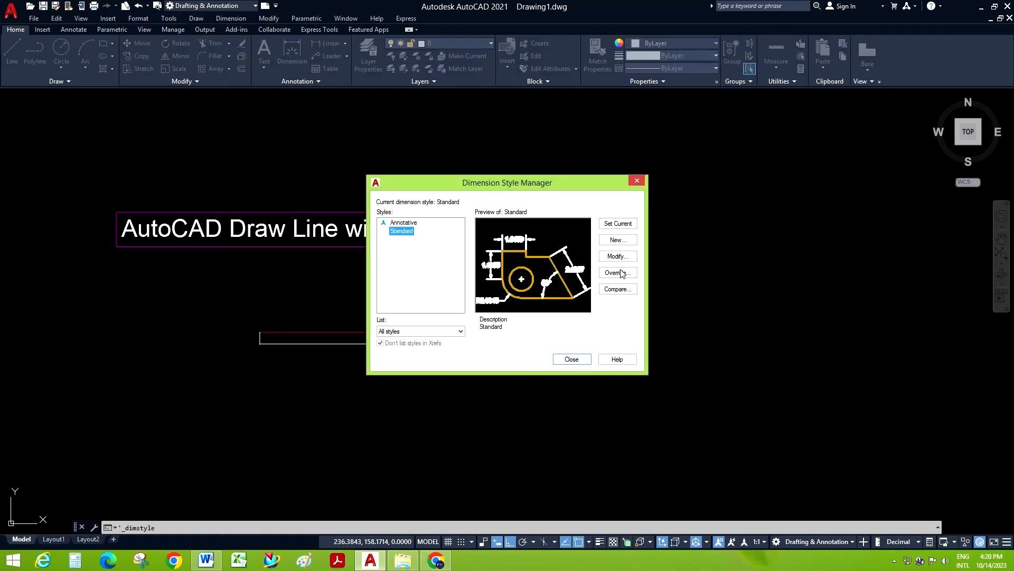
{"action": "left_click", "coordinate": [617, 257]}
{"action": "left_click", "coordinate": [263, 190]}
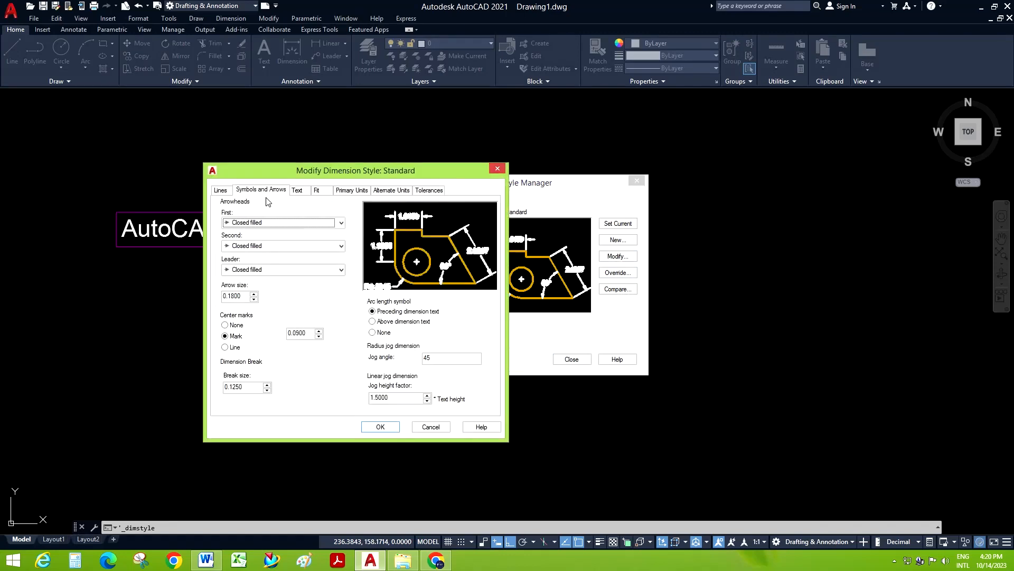
{"action": "left_click", "coordinate": [227, 191]}
{"action": "left_click", "coordinate": [317, 213]}
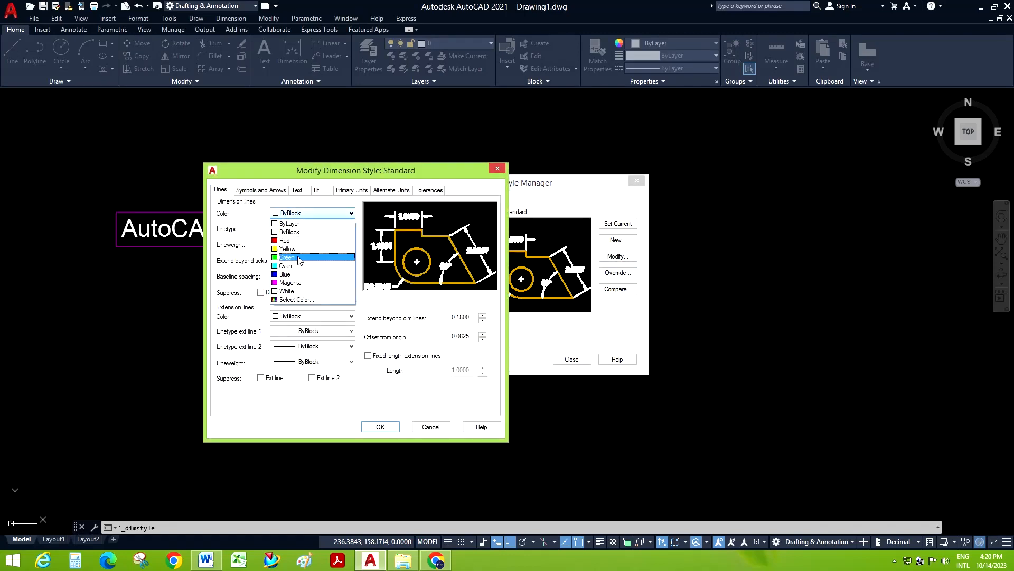
{"action": "left_click", "coordinate": [296, 257]}
{"action": "left_click", "coordinate": [310, 316]}
{"action": "left_click", "coordinate": [296, 352]}
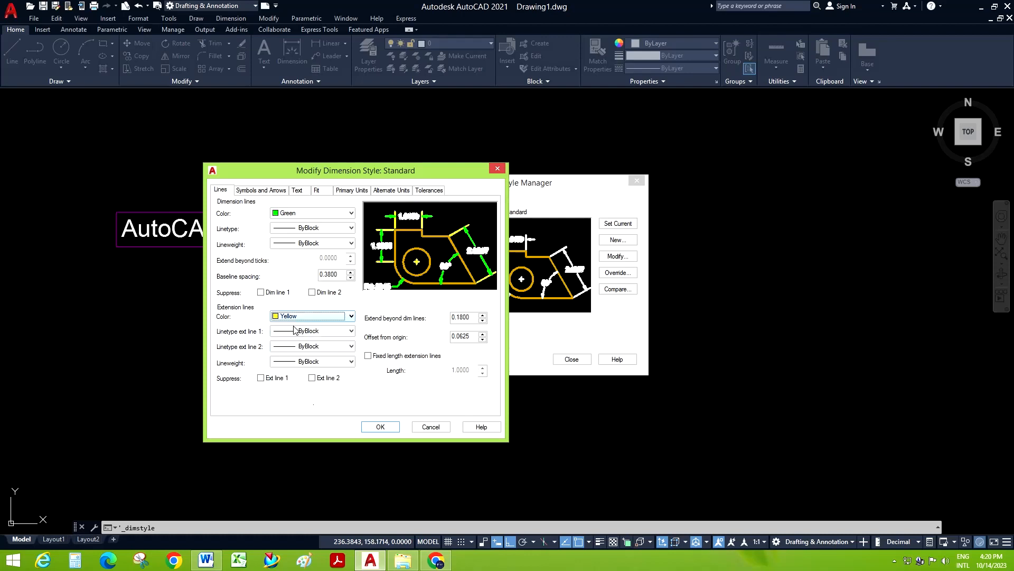
Step: Enlarge the Standard dimension style's arrowheads and set its text height to 4
{"action": "left_click", "coordinate": [261, 190]}
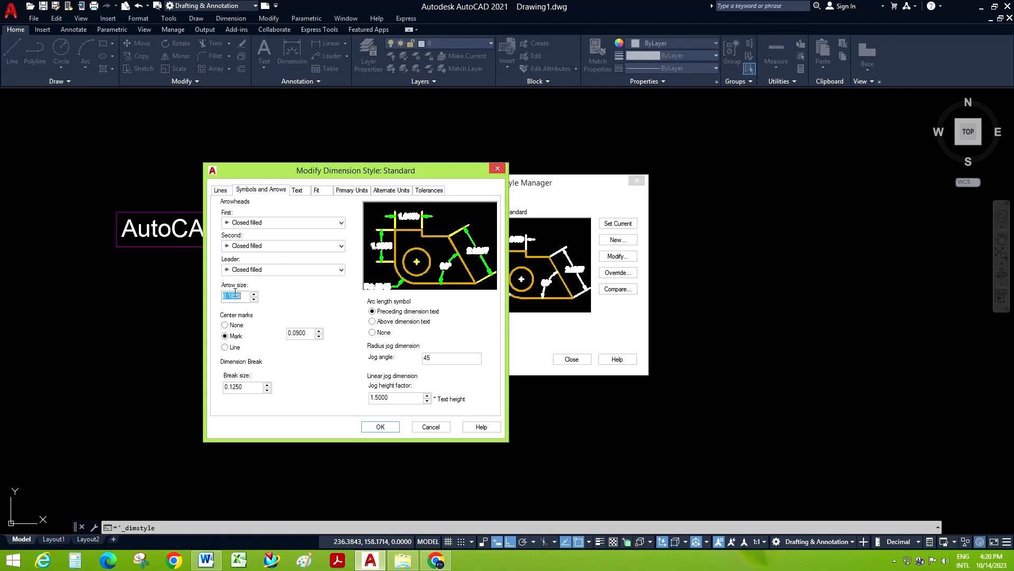
{"action": "left_click", "coordinate": [300, 191]}
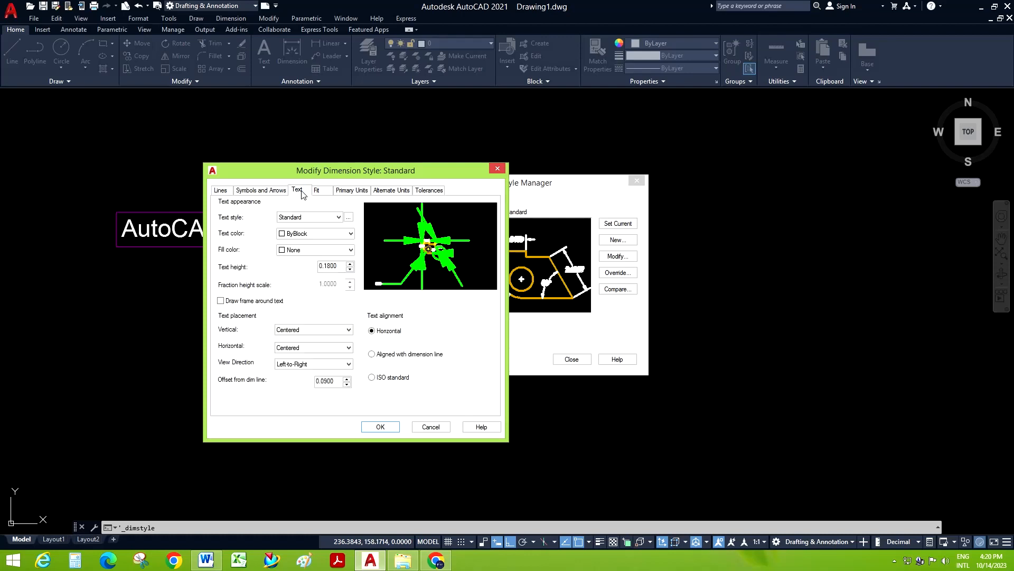
{"action": "double_click", "coordinate": [334, 265]}
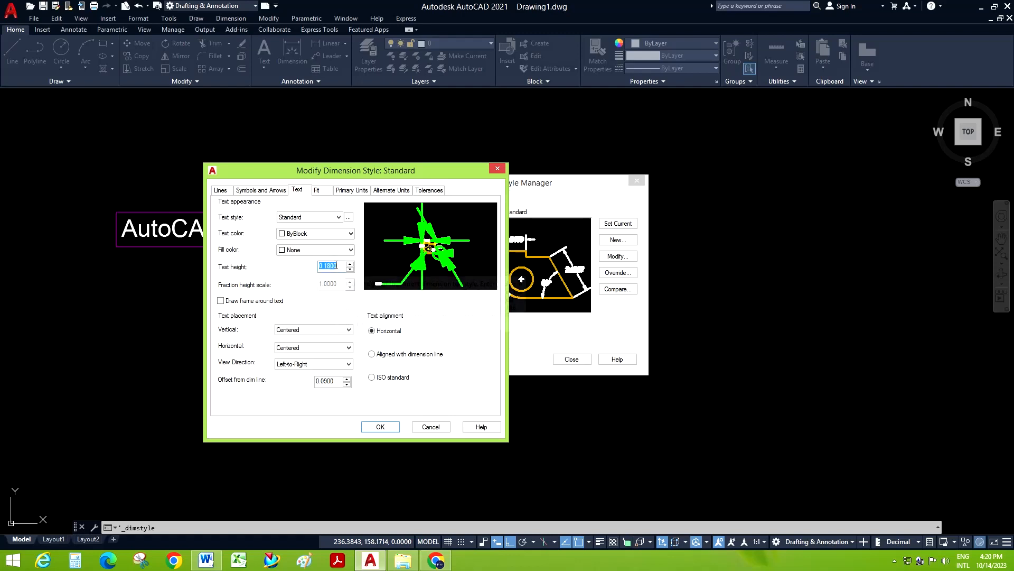
{"action": "type", "text": "4"}
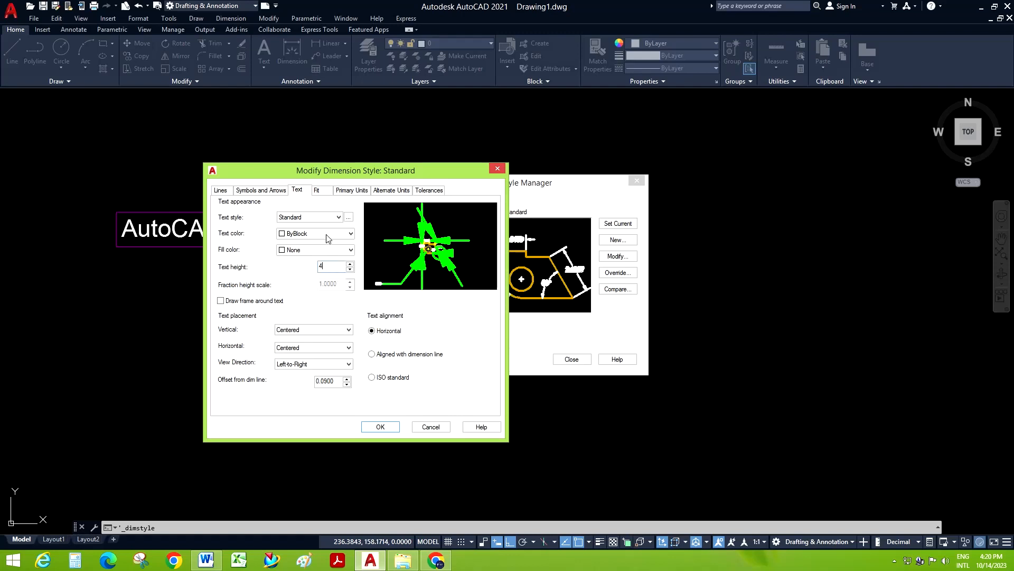
Step: Set the linear dimension precision of the Standard style to 0 and accept the style changes
{"action": "left_click", "coordinate": [358, 191]}
{"action": "left_click", "coordinate": [323, 228]}
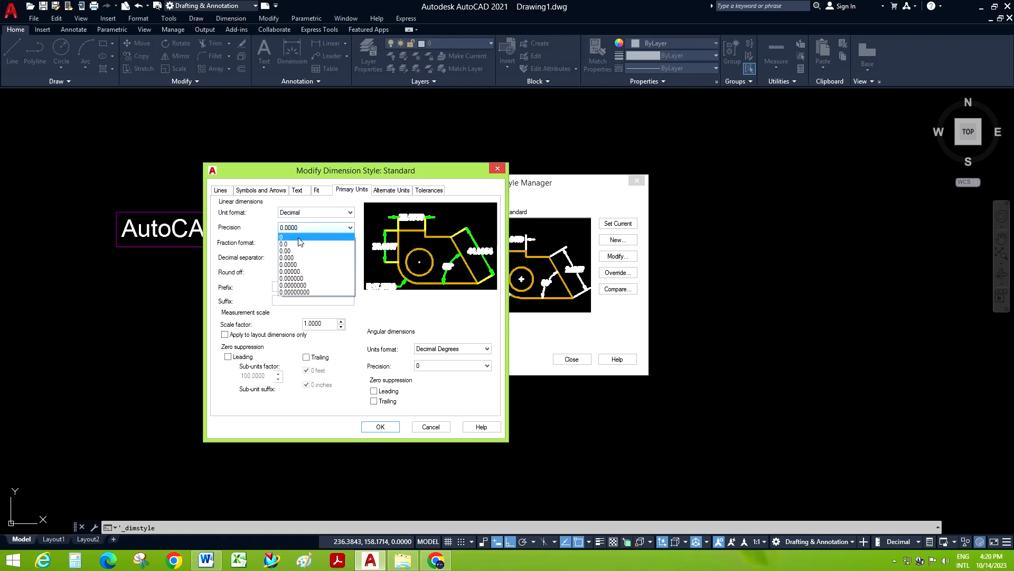
{"action": "left_click", "coordinate": [299, 238]}
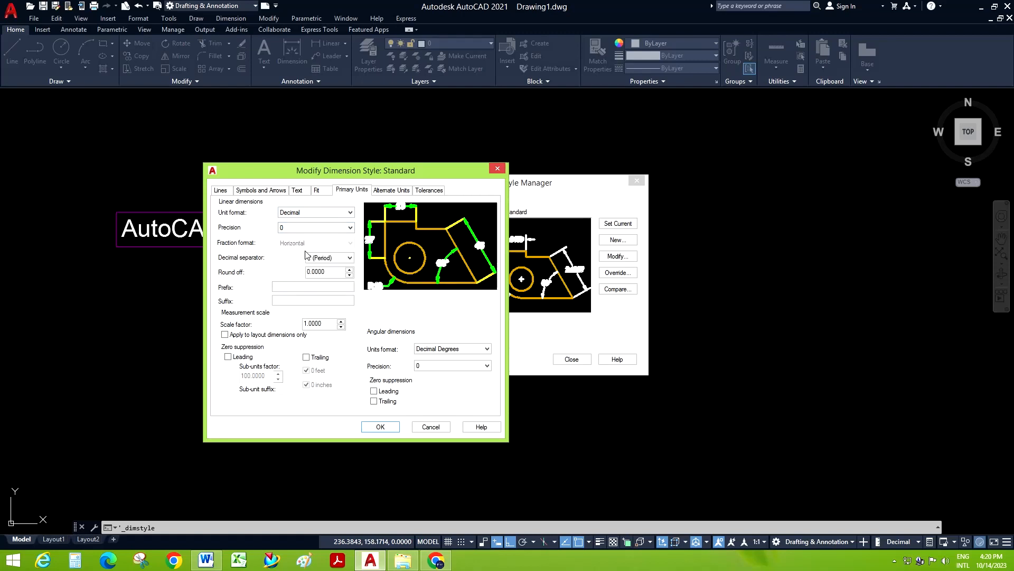
{"action": "left_click", "coordinate": [380, 427]}
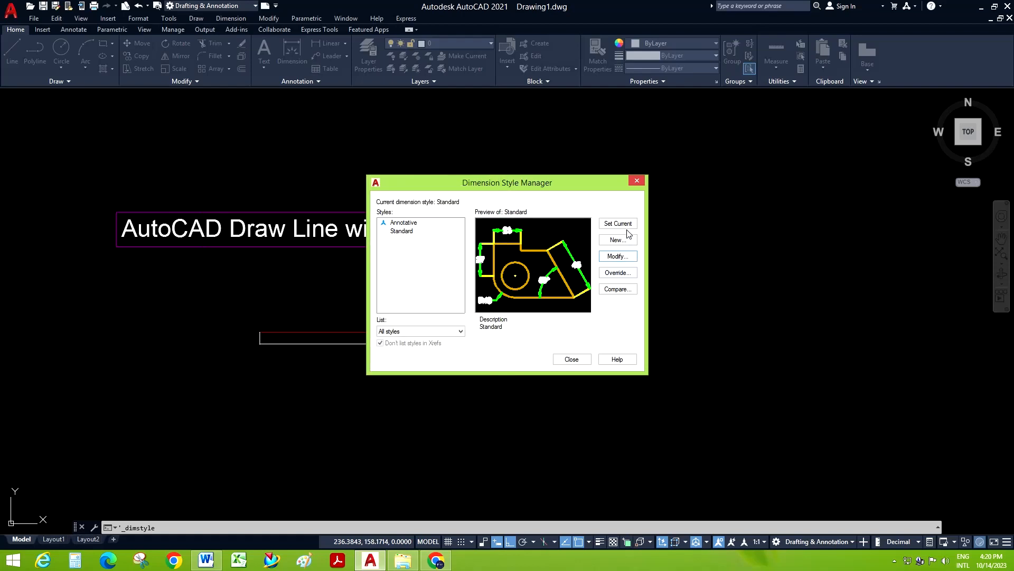
Step: Finish the dimension style editing and stretch the horizontal line's dimension farther below the line
{"action": "left_click", "coordinate": [579, 360]}
{"action": "scroll", "coordinate": [445, 348], "scroll_direction": "up", "scroll_amount": 2}
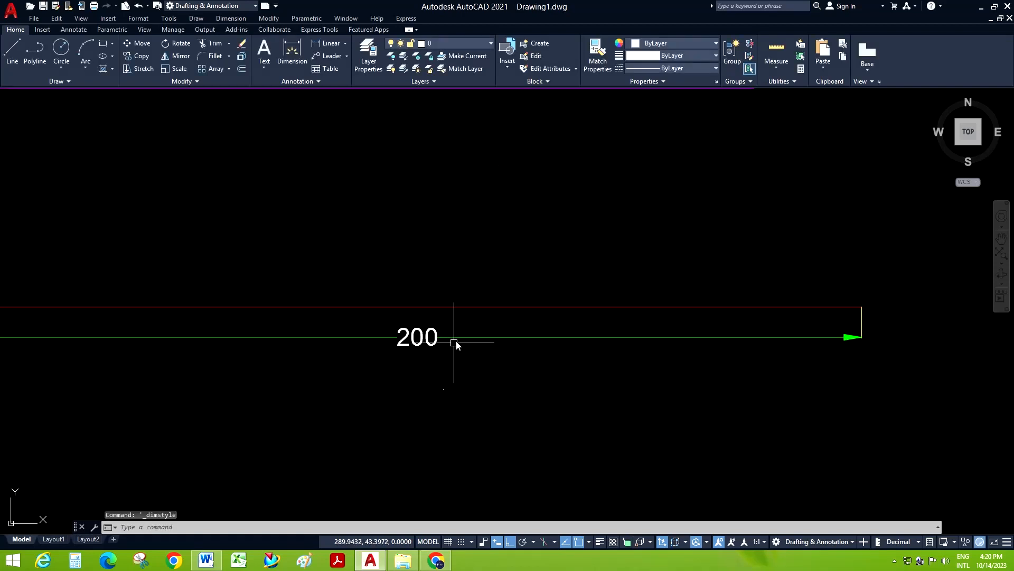
{"action": "left_click", "coordinate": [481, 329]}
{"action": "left_click", "coordinate": [455, 362]}
{"action": "scroll", "coordinate": [583, 362], "scroll_direction": "down", "scroll_amount": 2}
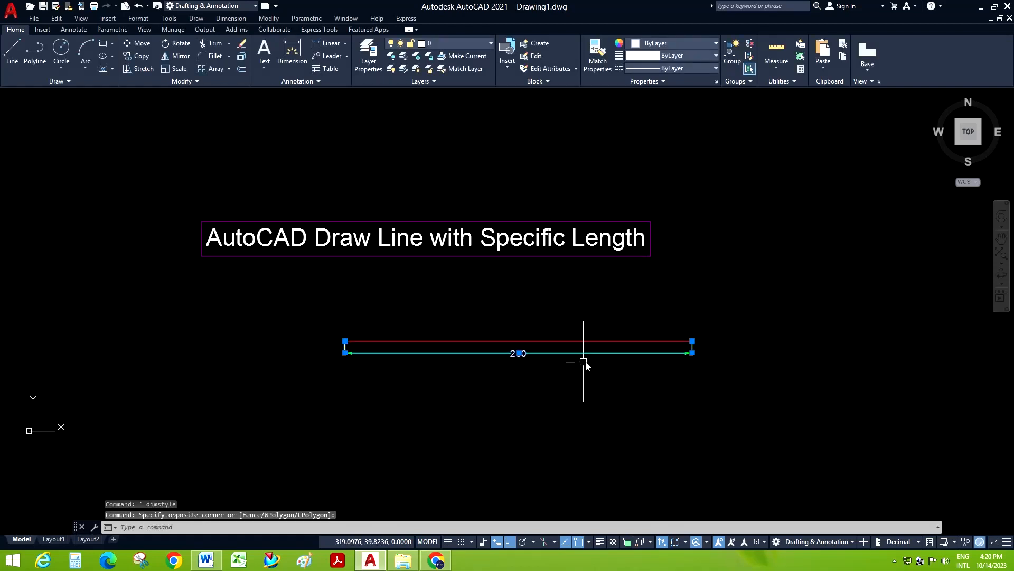
{"action": "left_click", "coordinate": [692, 353]}
{"action": "key", "text": "Escape"}
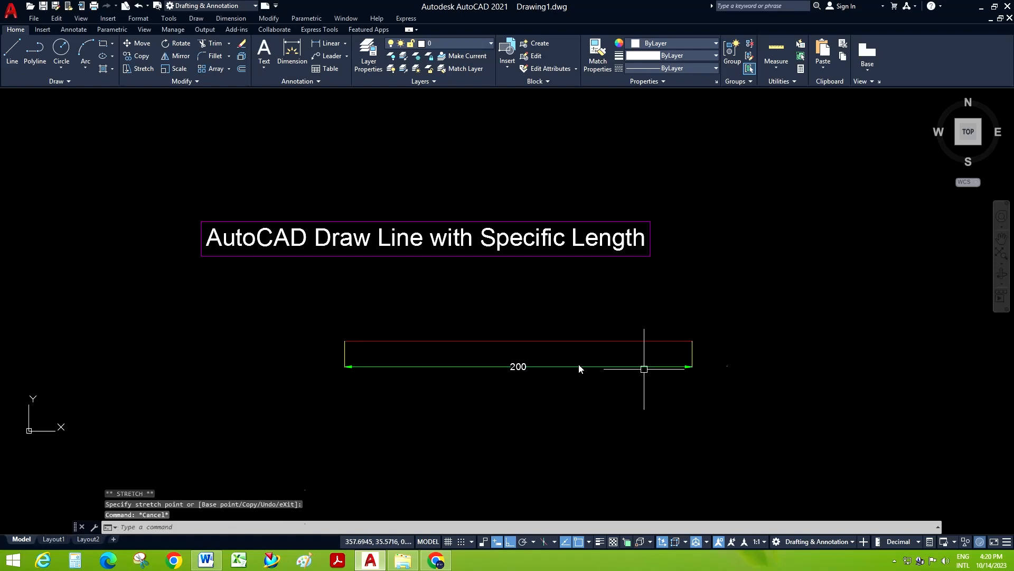
Step: Move the horizontal red line together with its dimension to the left, beneath the boxed title
{"action": "left_click", "coordinate": [278, 301]}
{"action": "left_click", "coordinate": [791, 418]}
{"action": "left_click", "coordinate": [137, 43]}
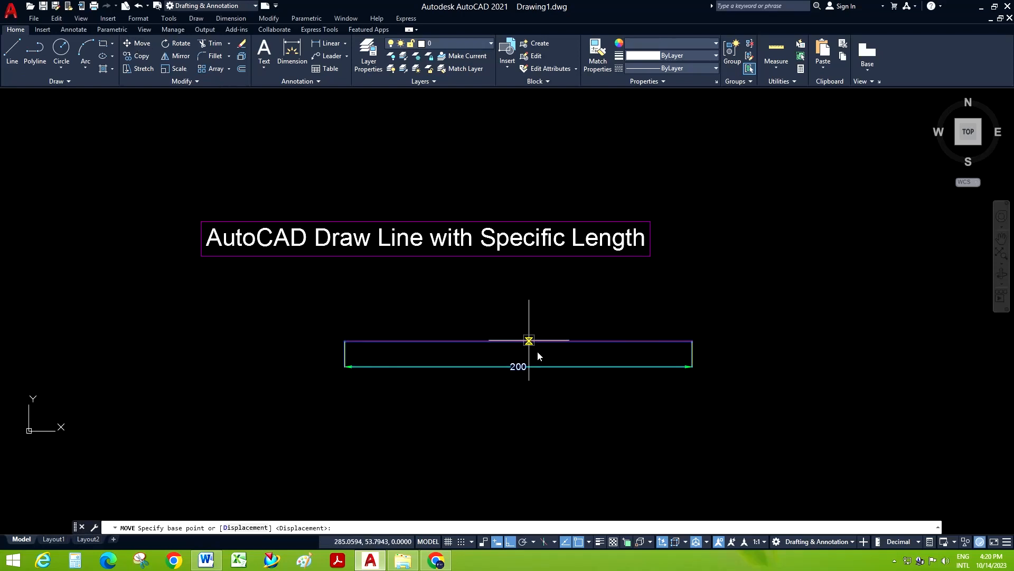
{"action": "left_click", "coordinate": [609, 414]}
{"action": "left_click", "coordinate": [500, 380]}
{"action": "scroll", "coordinate": [397, 412], "scroll_direction": "down", "scroll_amount": 3}
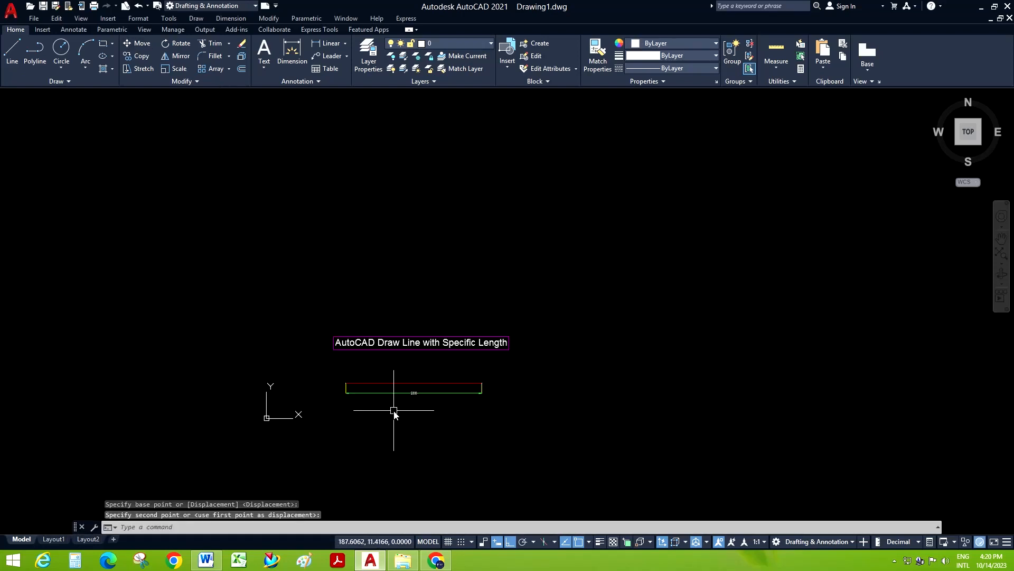
{"action": "scroll", "coordinate": [395, 410], "scroll_direction": "up", "scroll_amount": 3}
{"action": "scroll", "coordinate": [477, 417], "scroll_direction": "up", "scroll_amount": 2}
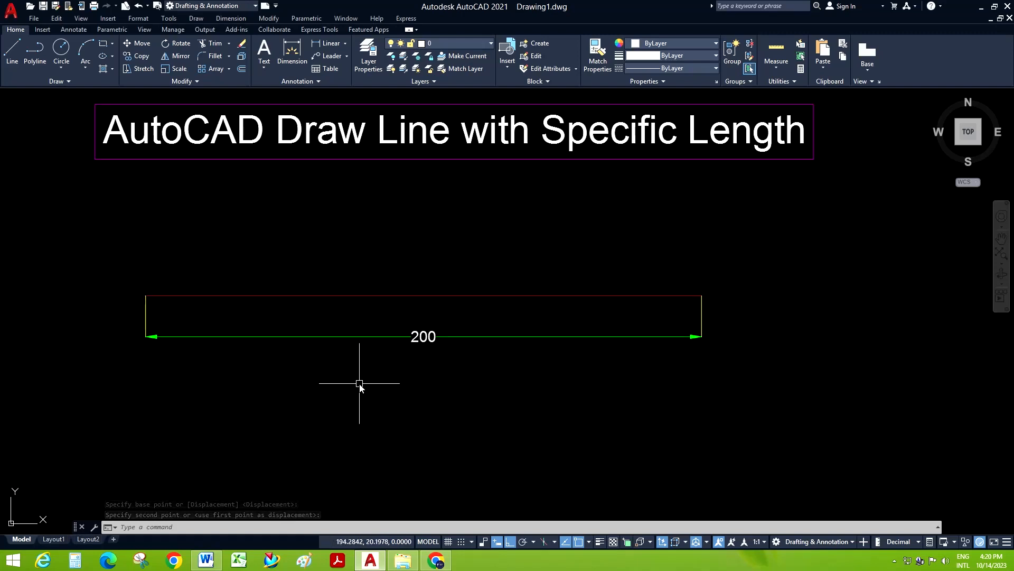
{"action": "scroll", "coordinate": [386, 391], "scroll_direction": "down", "scroll_amount": 4}
{"action": "scroll", "coordinate": [386, 396], "scroll_direction": "up", "scroll_amount": 4}
{"action": "scroll", "coordinate": [238, 369], "scroll_direction": "down", "scroll_amount": 2}
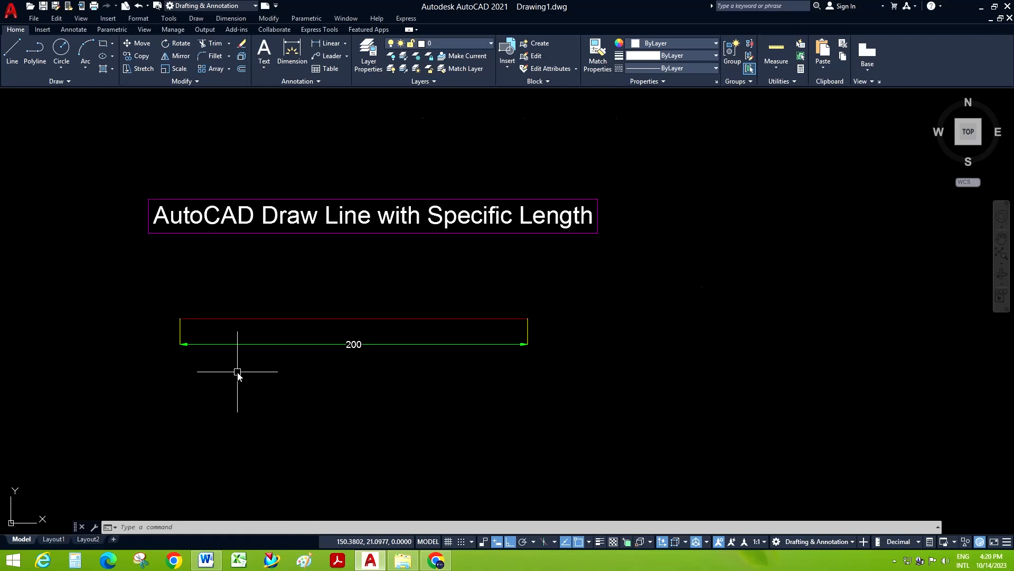
{"action": "left_click", "coordinate": [16, 57]}
{"action": "left_click", "coordinate": [607, 369]}
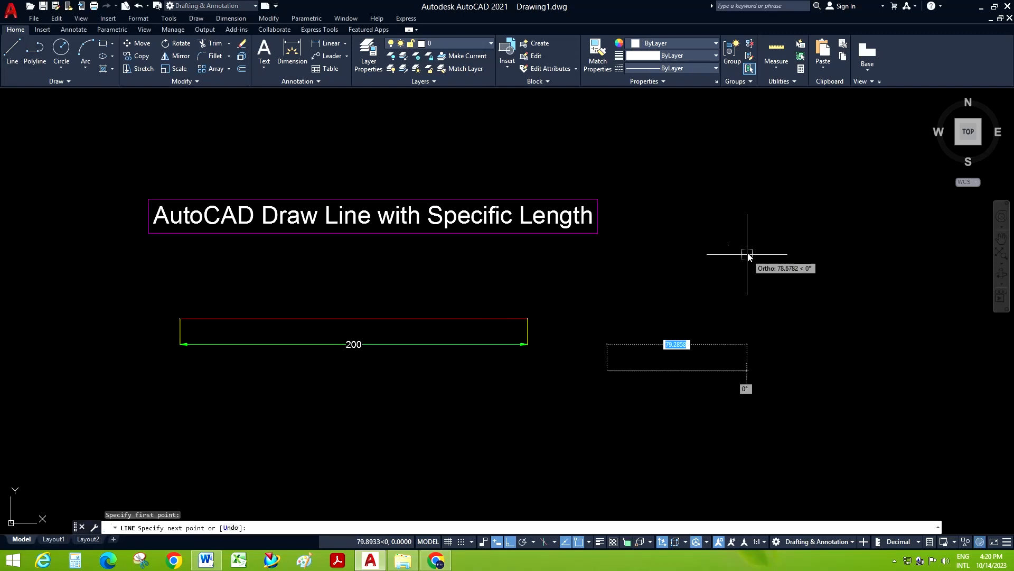
{"action": "left_click", "coordinate": [510, 542]}
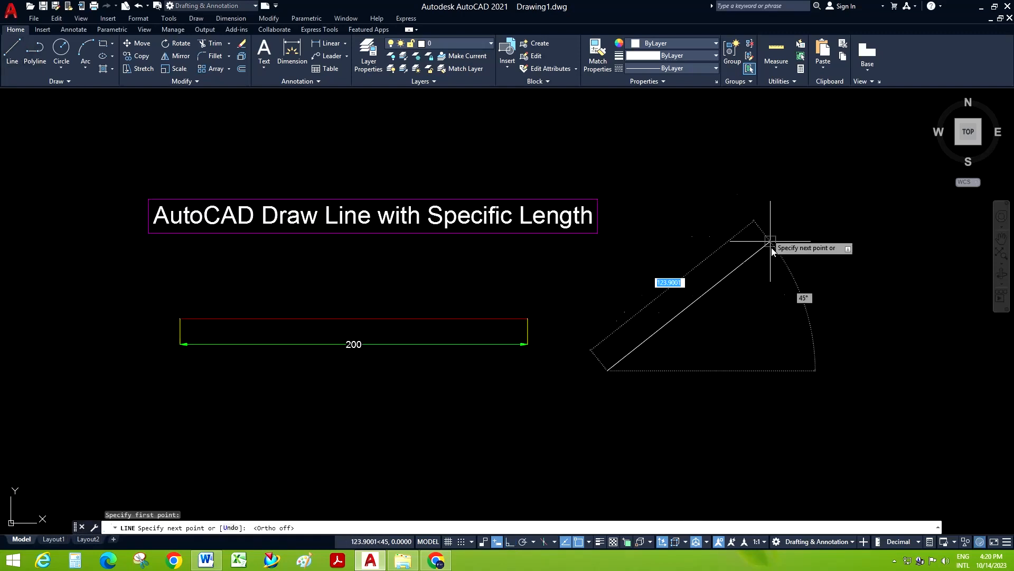
{"action": "left_click", "coordinate": [510, 541]}
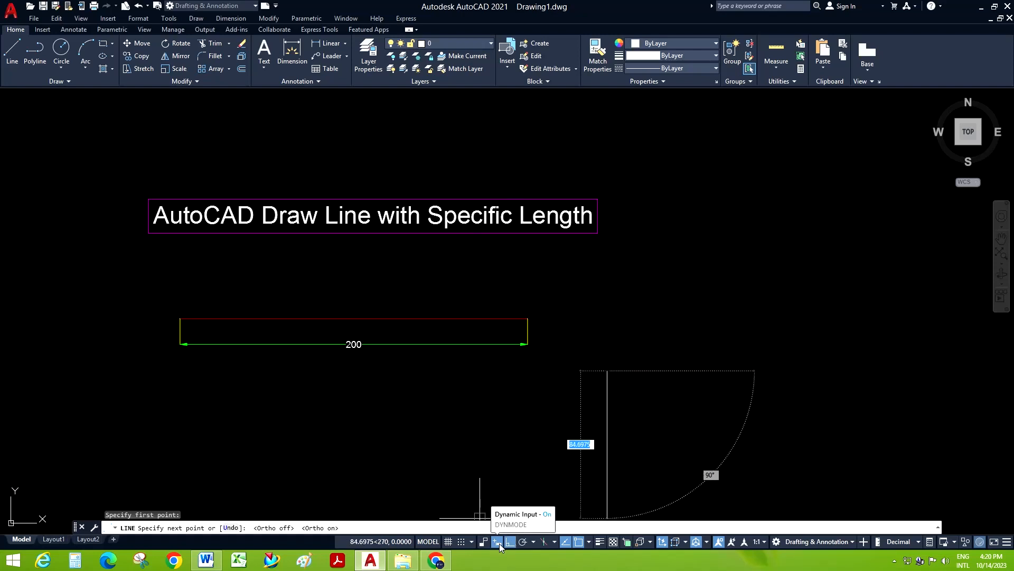
{"action": "key", "text": "Escape"}
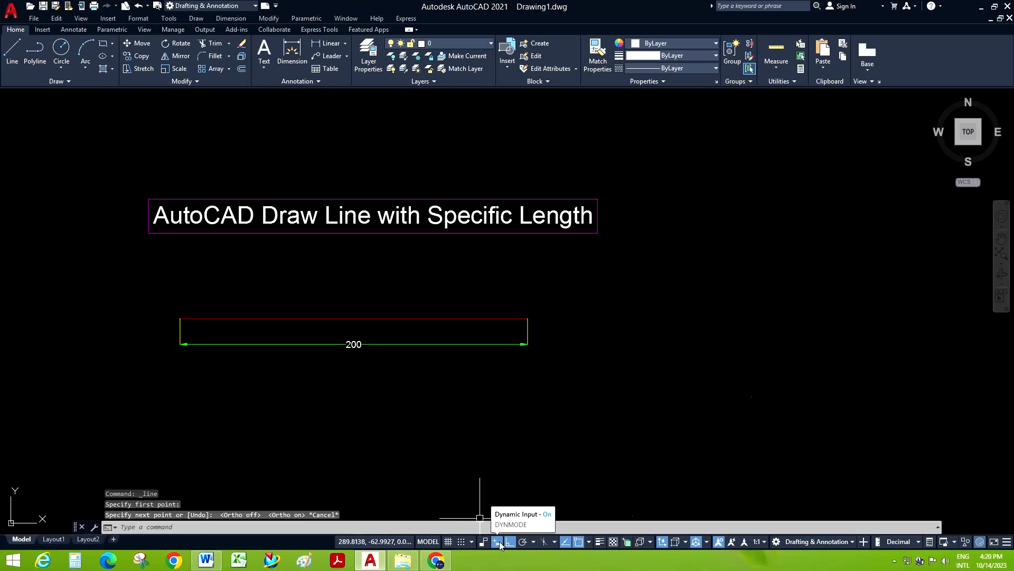
{"action": "left_click", "coordinate": [497, 541]}
{"action": "left_click", "coordinate": [19, 54]}
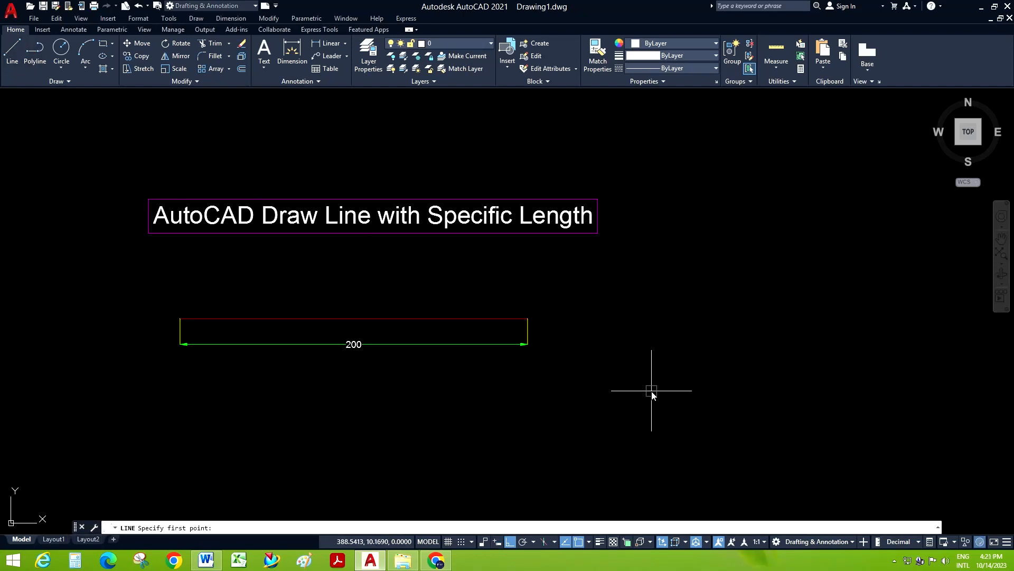
{"action": "left_click", "coordinate": [579, 370]}
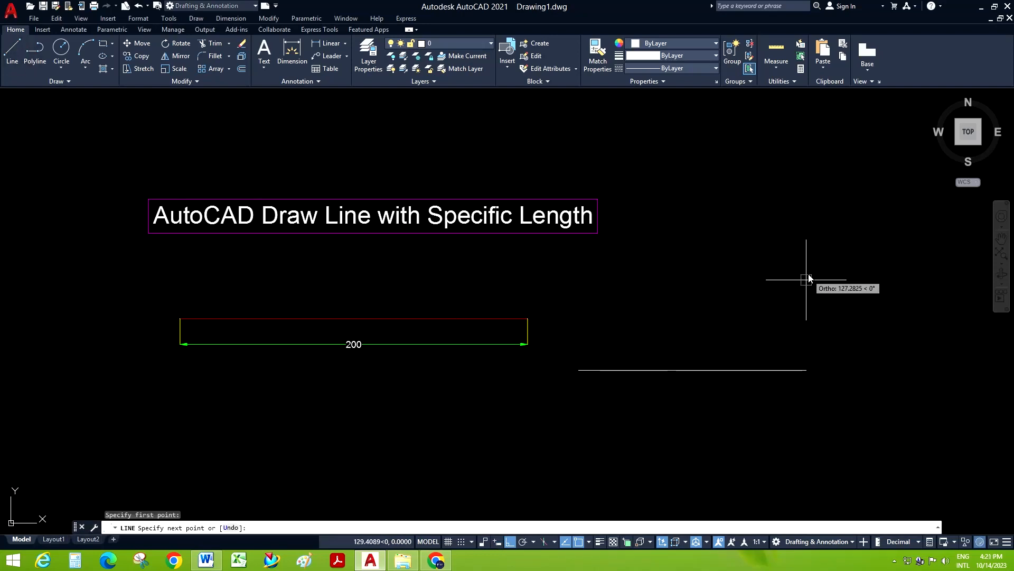
{"action": "left_click", "coordinate": [515, 542]}
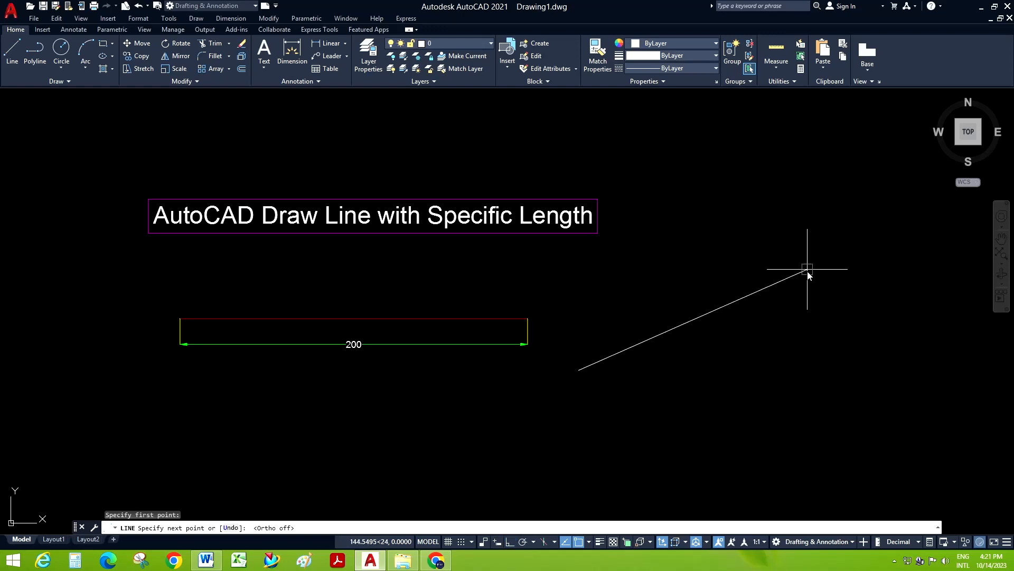
{"action": "key", "text": "Escape"}
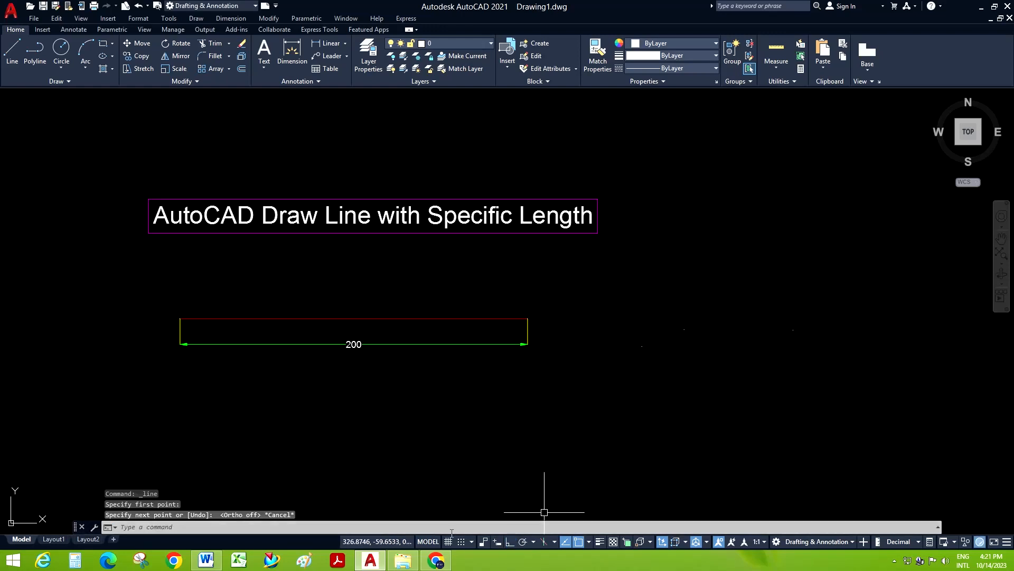
{"action": "left_click", "coordinate": [500, 541]}
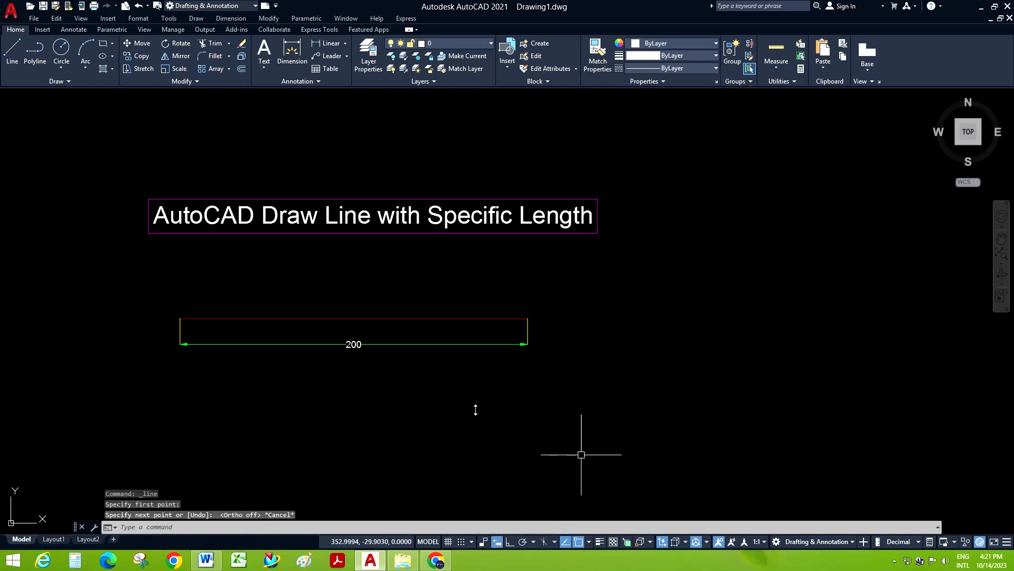
Step: Draw a vertical line 150 mm long to the right of the horizontal line, with Ortho mode on
{"action": "left_click", "coordinate": [21, 40]}
{"action": "left_click", "coordinate": [747, 428]}
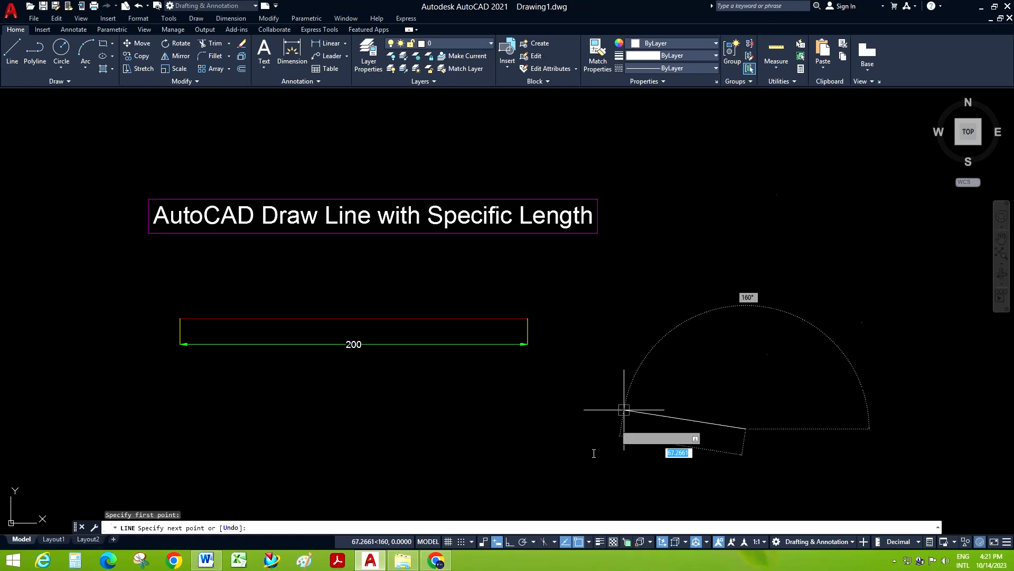
{"action": "left_click", "coordinate": [508, 541]}
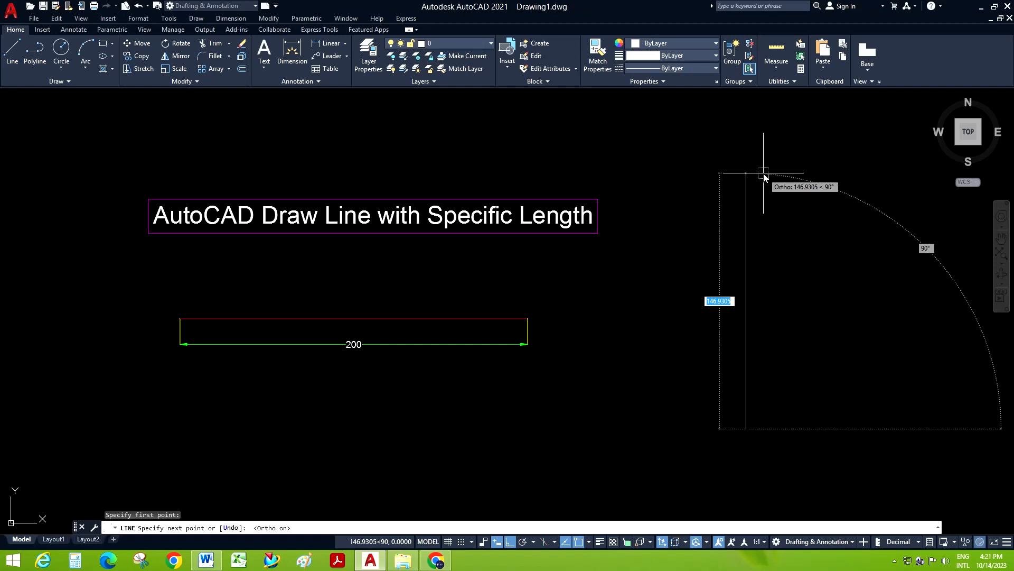
{"action": "type", "text": "150"}
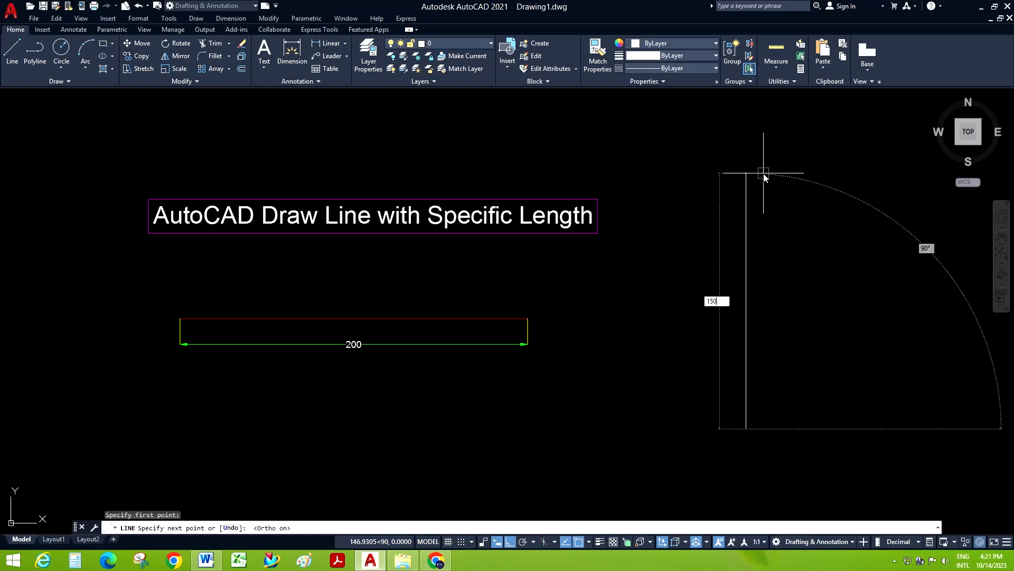
{"action": "key", "text": "Return"}
{"action": "key", "text": "Escape"}
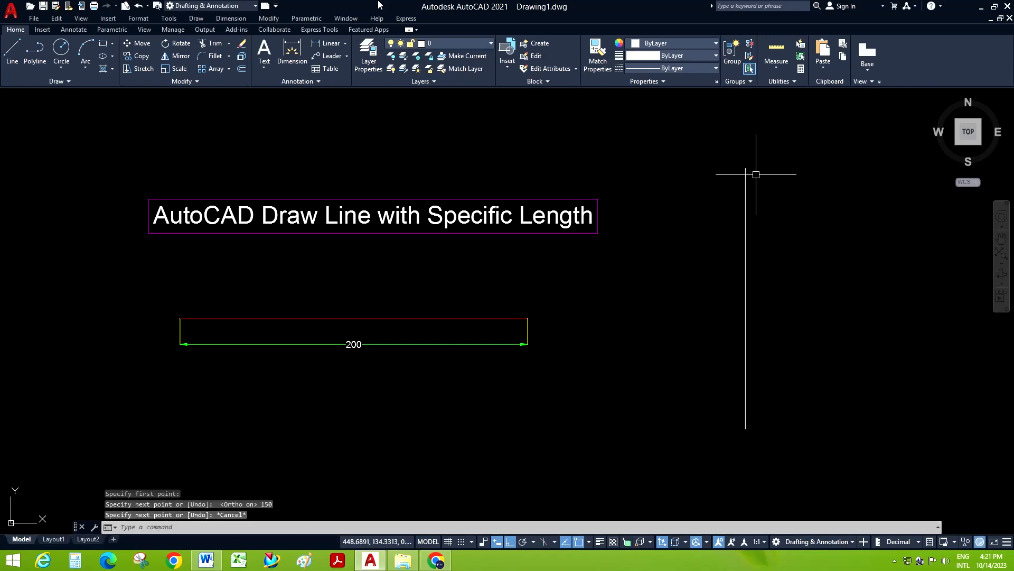
Step: Add a linear dimension to the vertical line's length, placed on its left side
{"action": "left_click", "coordinate": [331, 44]}
{"action": "left_click", "coordinate": [746, 168]}
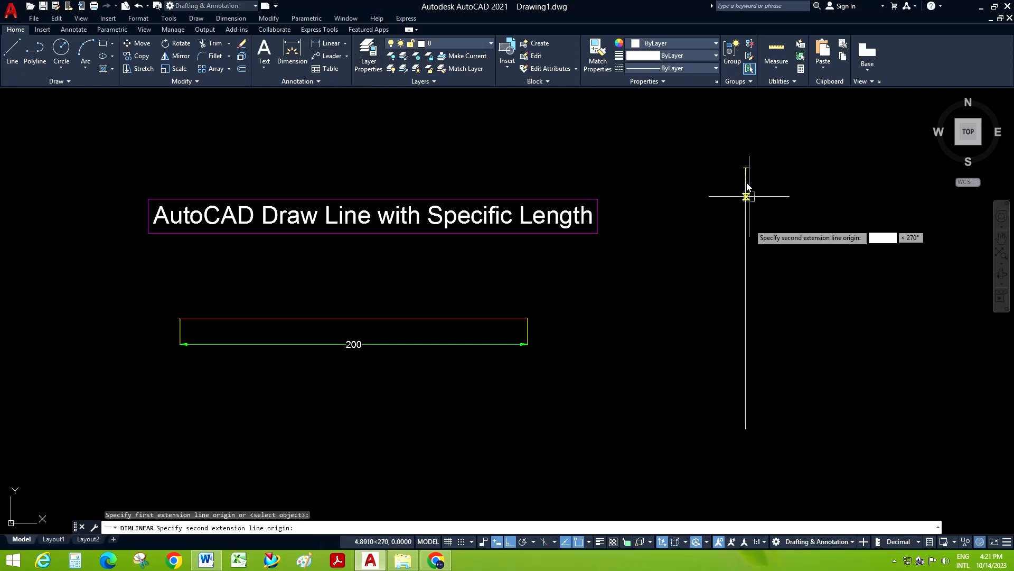
{"action": "left_click", "coordinate": [746, 429]}
{"action": "left_click", "coordinate": [721, 419]}
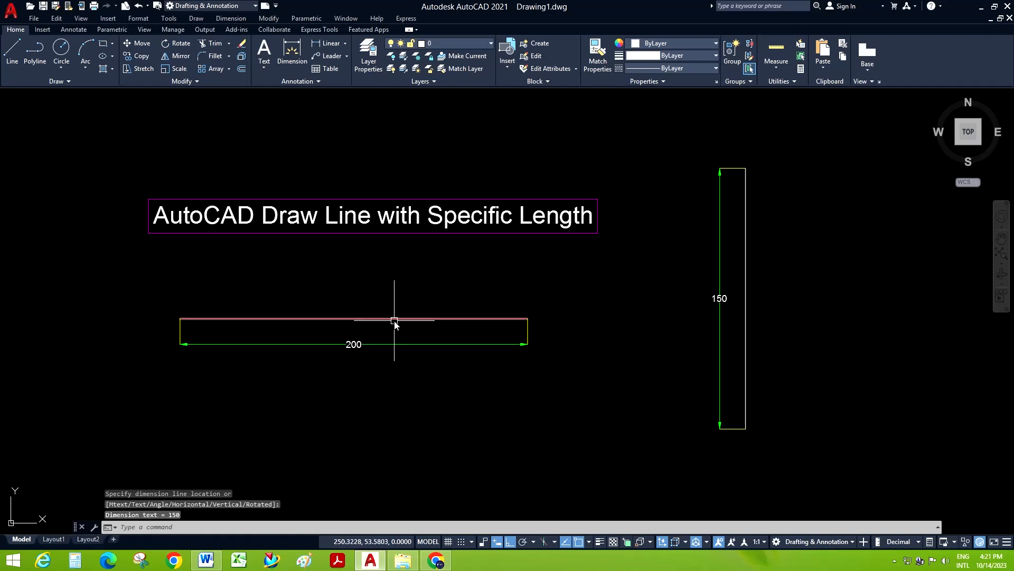
Step: Move the boxed title straight up by about 56 mm
{"action": "scroll", "coordinate": [437, 344], "scroll_direction": "down", "scroll_amount": 4}
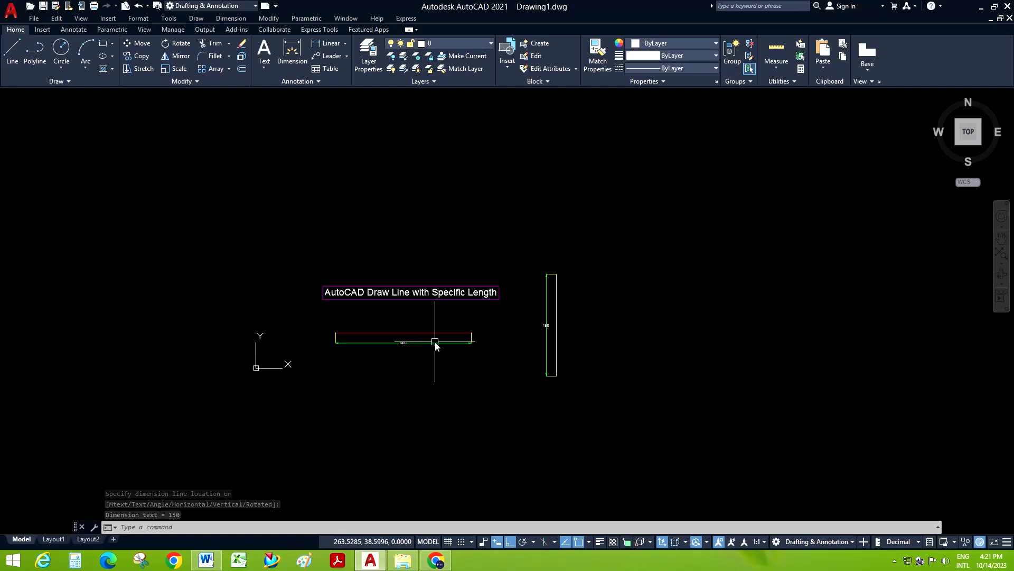
{"action": "scroll", "coordinate": [378, 312], "scroll_direction": "up", "scroll_amount": 4}
{"action": "left_click", "coordinate": [163, 185]}
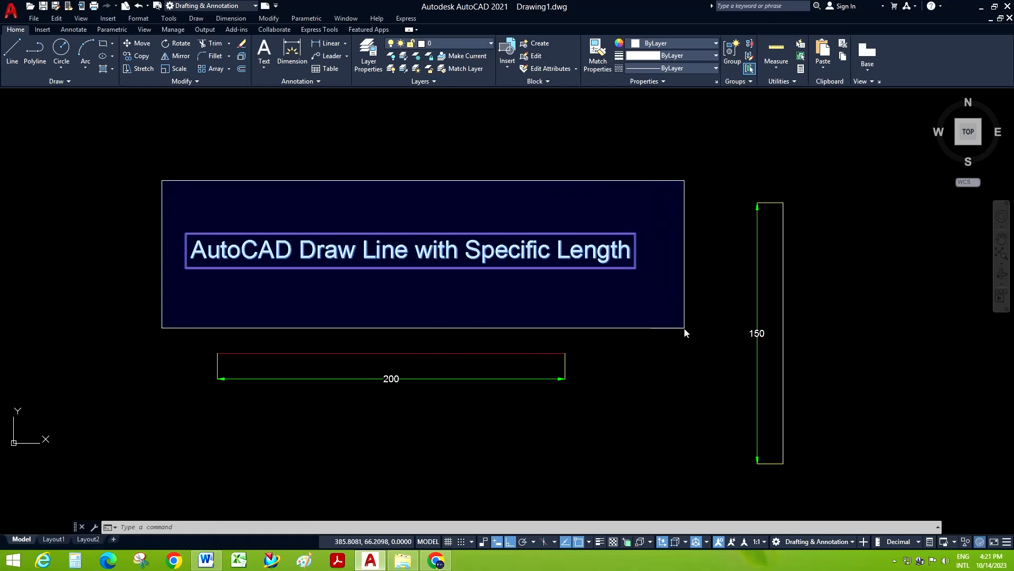
{"action": "left_click", "coordinate": [684, 329]}
{"action": "left_click", "coordinate": [140, 48]}
{"action": "left_click", "coordinate": [679, 389]}
{"action": "left_click", "coordinate": [679, 296]}
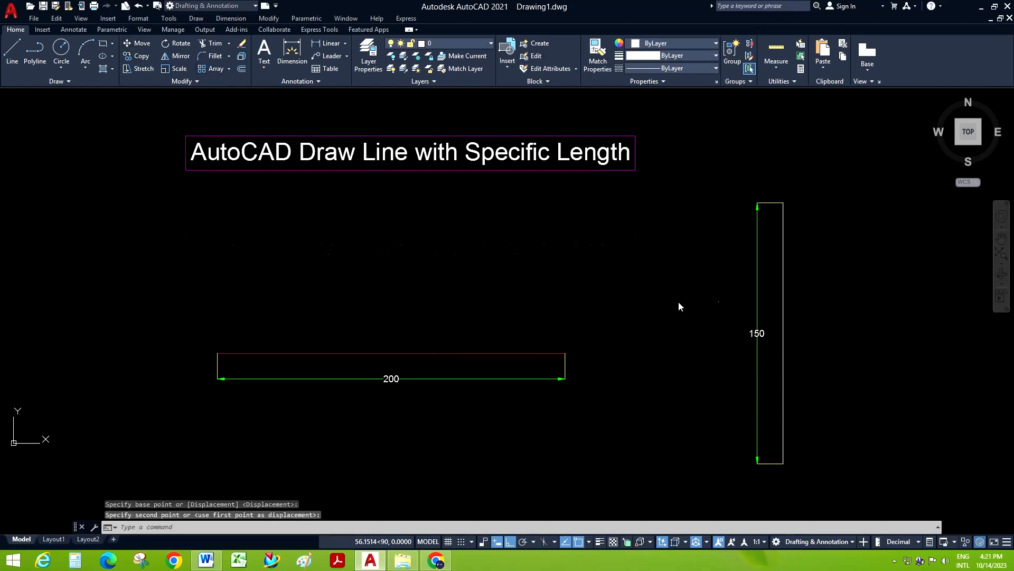
Step: Draw a line 150 mm long at a 30° angle from the left end of the red line
{"action": "left_click", "coordinate": [13, 52]}
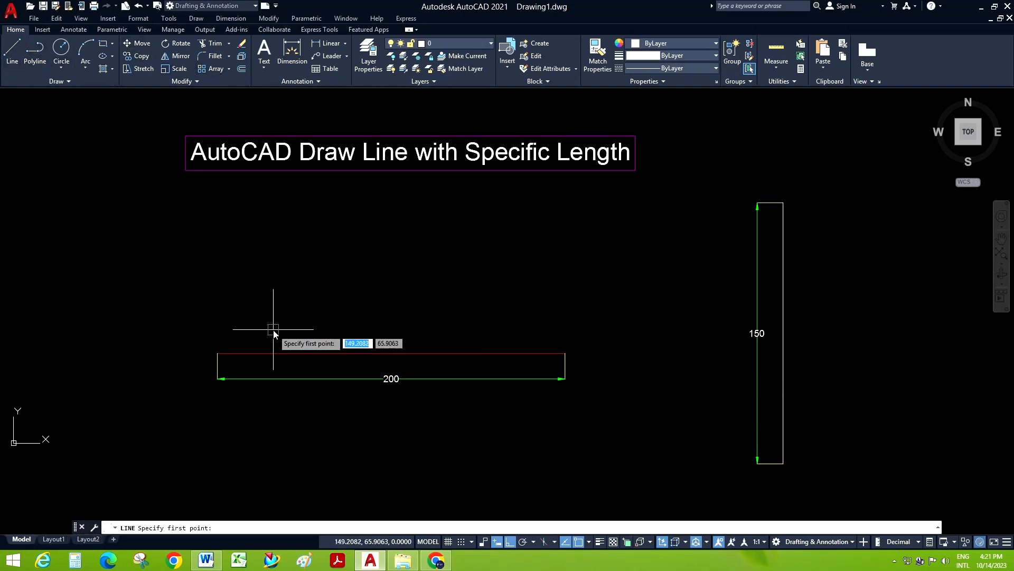
{"action": "left_click", "coordinate": [217, 351]}
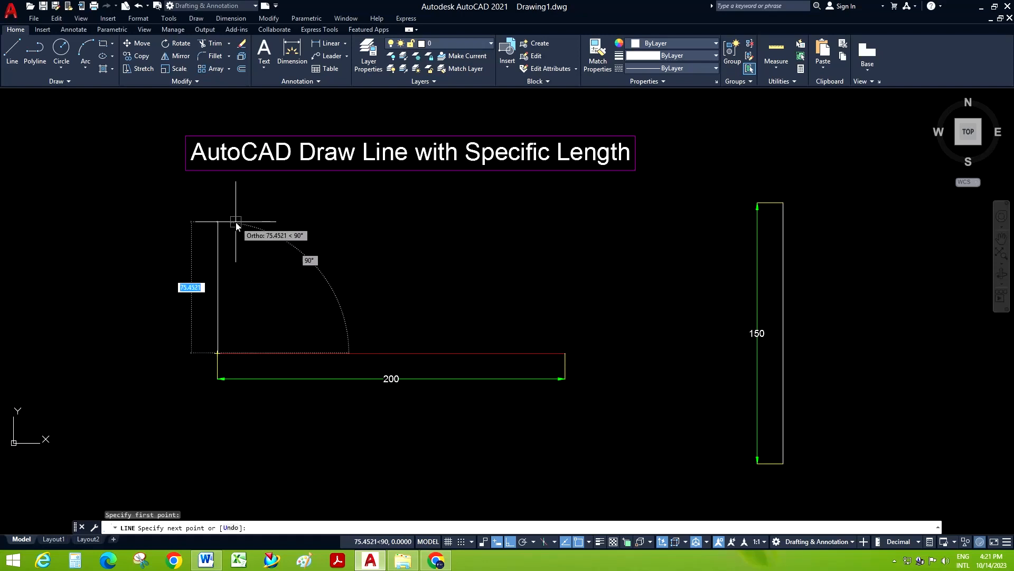
{"action": "type", "text": "150"}
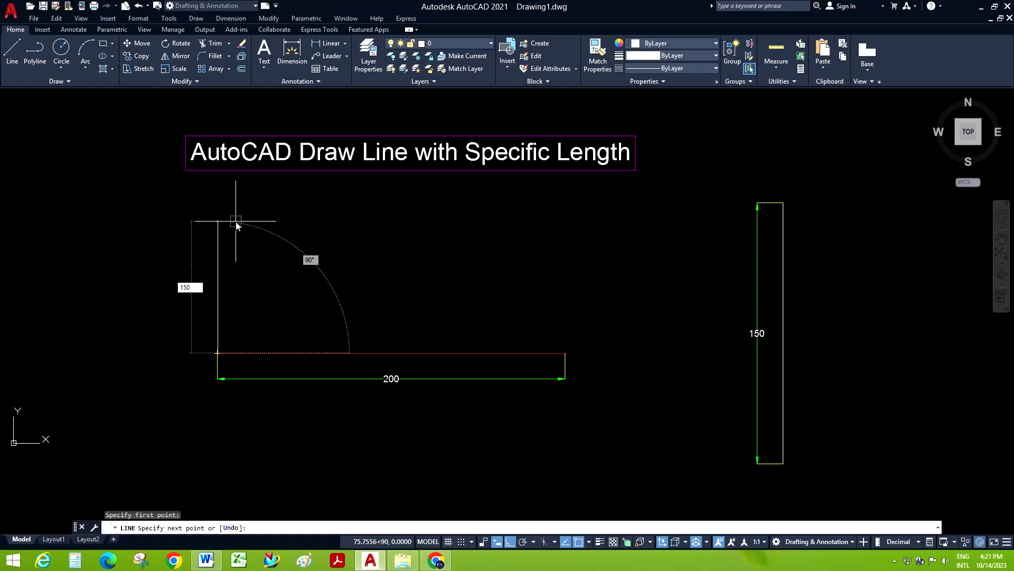
{"action": "key", "text": "Tab"}
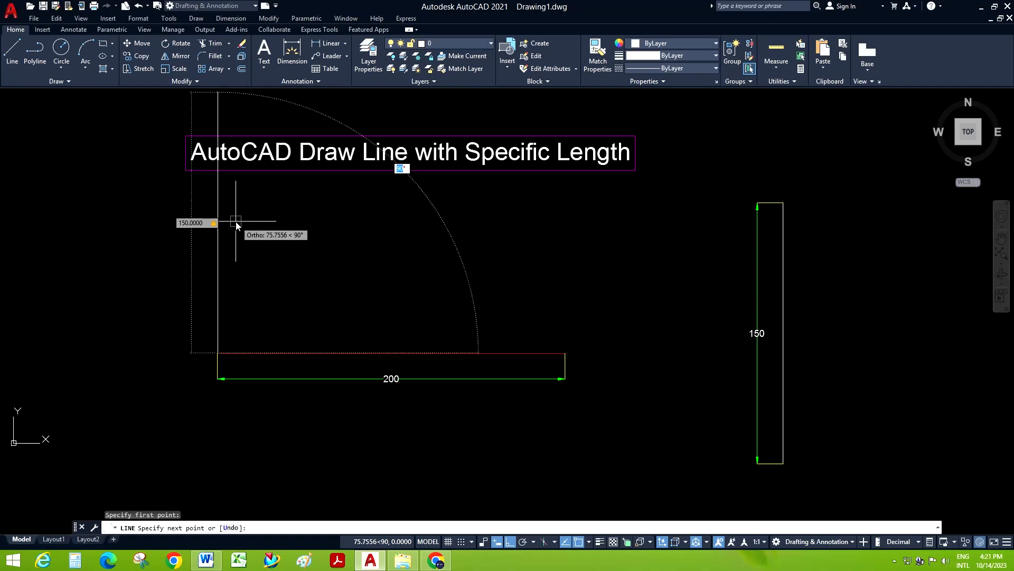
{"action": "type", "text": "30"}
{"action": "key", "text": "Return"}
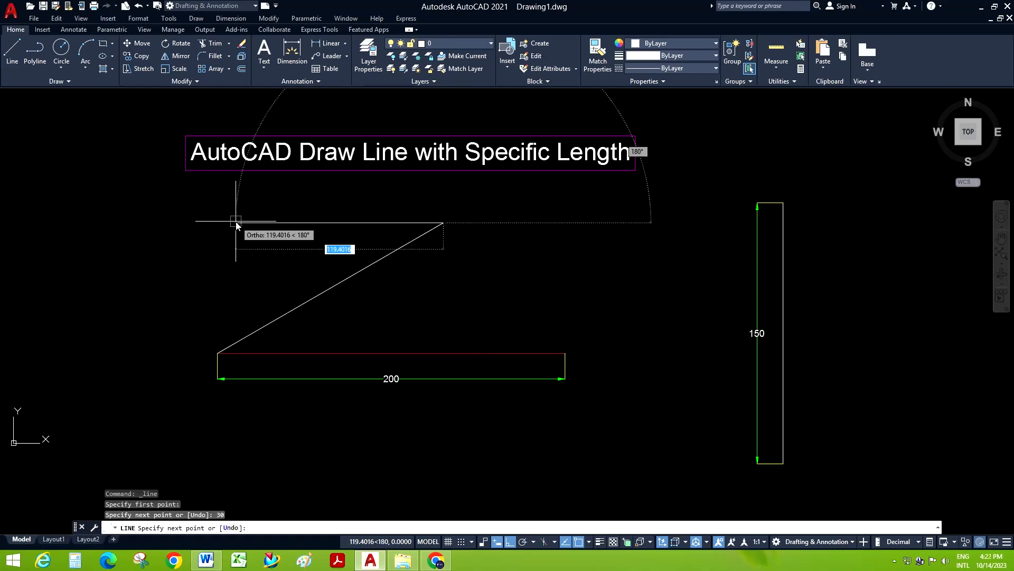
{"action": "key", "text": "Escape"}
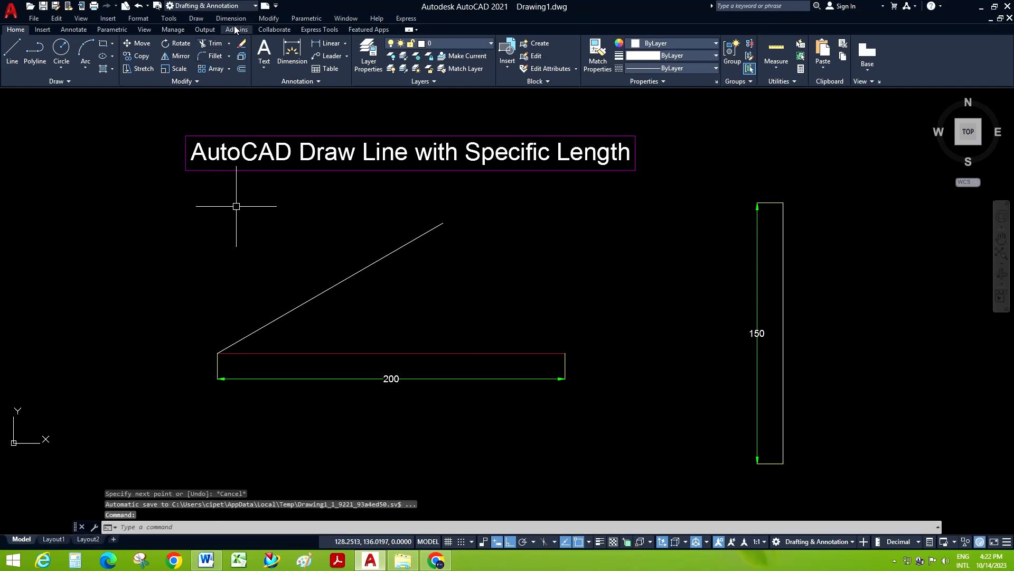
Step: Add an aligned dimension to the inclined line's length, placed parallel above it on the side away from the red line
{"action": "left_click", "coordinate": [230, 19]}
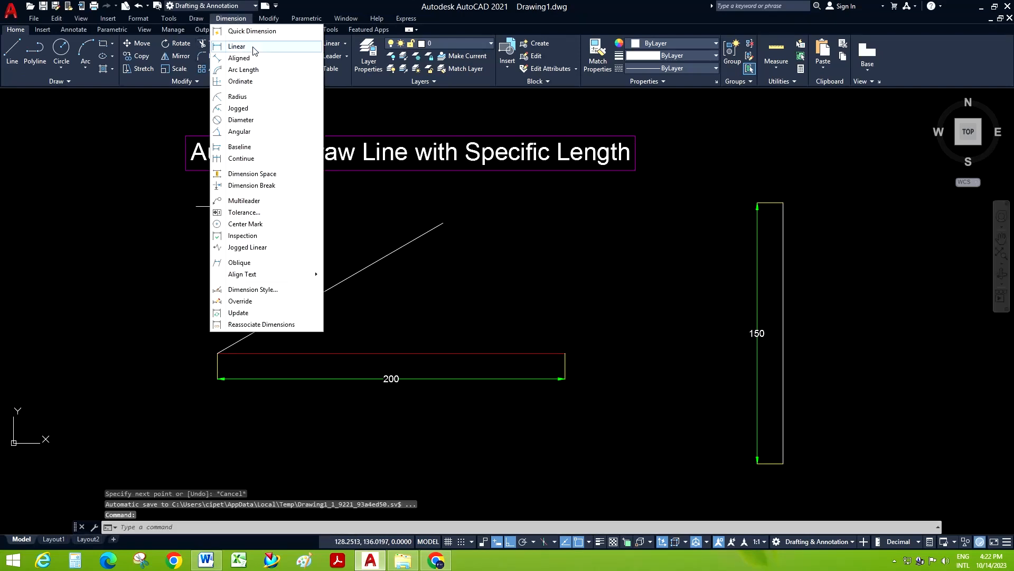
{"action": "left_click", "coordinate": [253, 47]}
{"action": "left_click", "coordinate": [239, 19]}
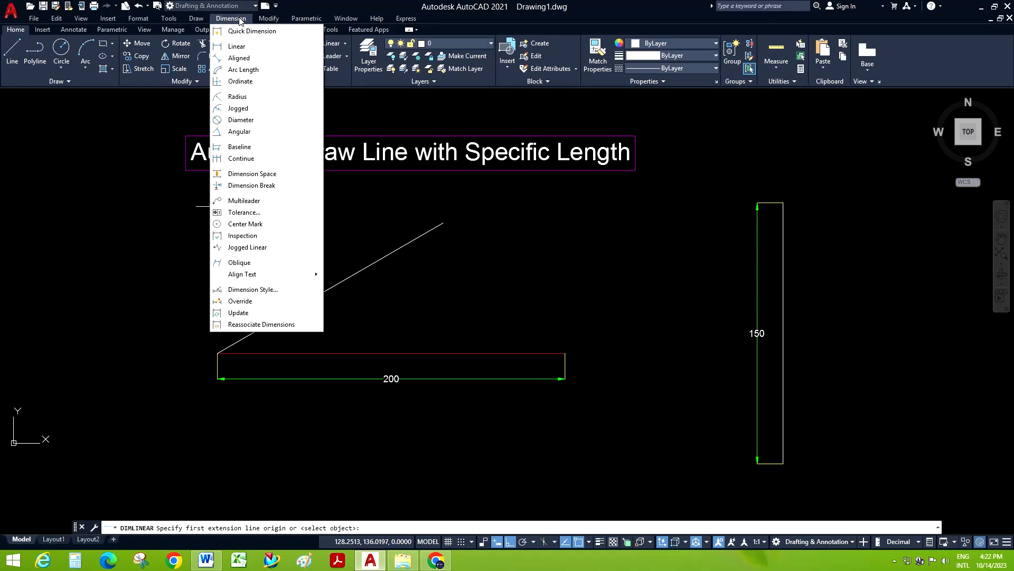
{"action": "left_click", "coordinate": [248, 59]}
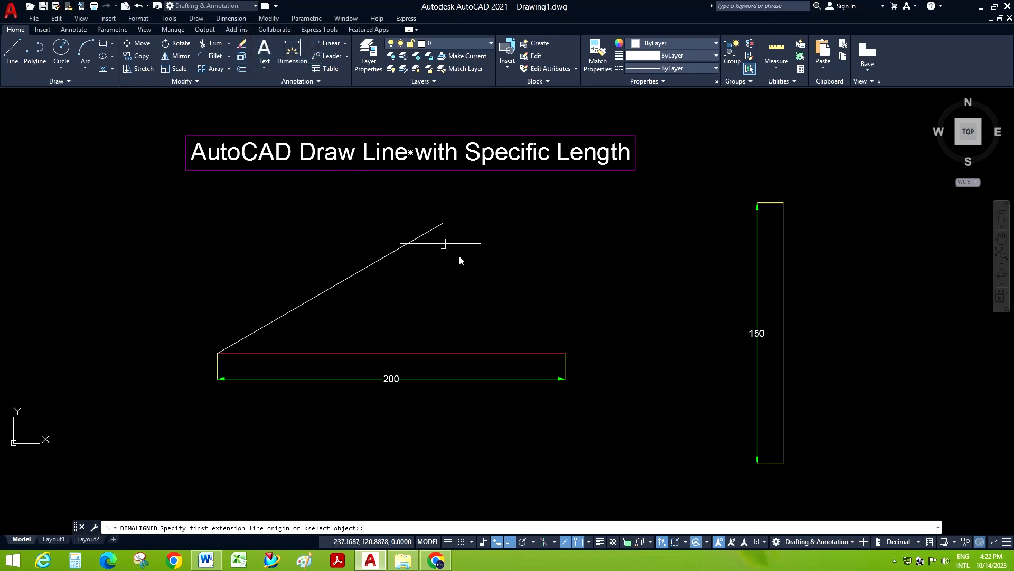
{"action": "left_click", "coordinate": [442, 223]}
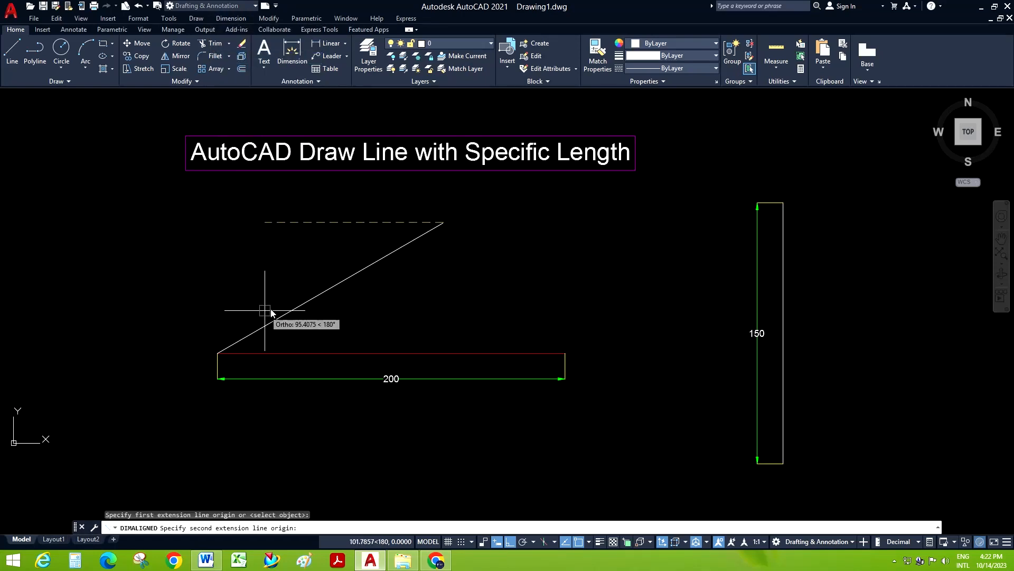
{"action": "left_click", "coordinate": [220, 352]}
{"action": "left_click", "coordinate": [227, 320]}
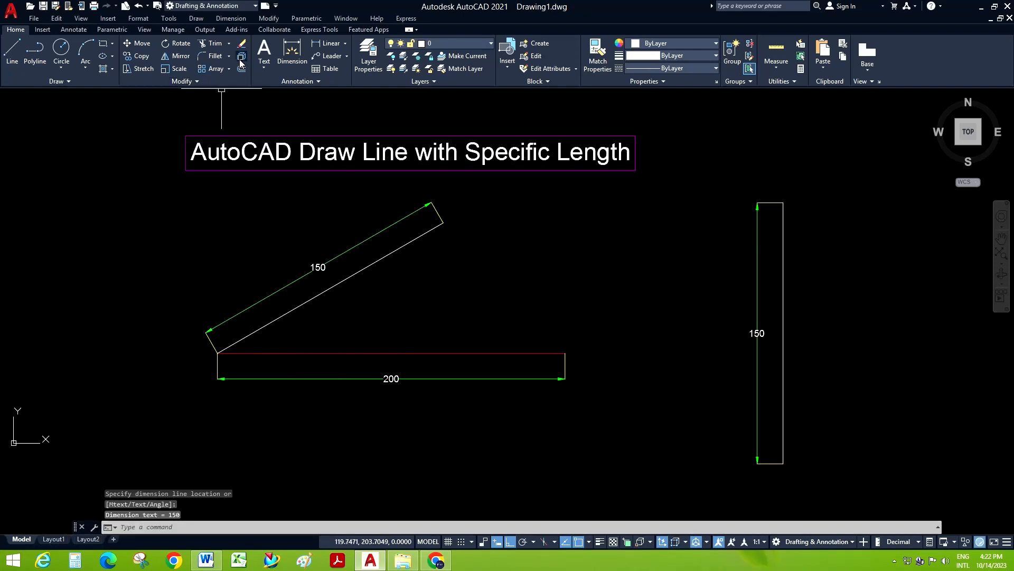
Step: Add an angular dimension between the inclined line and the red horizontal line, with its arc placed inside the angle
{"action": "left_click", "coordinate": [231, 18]}
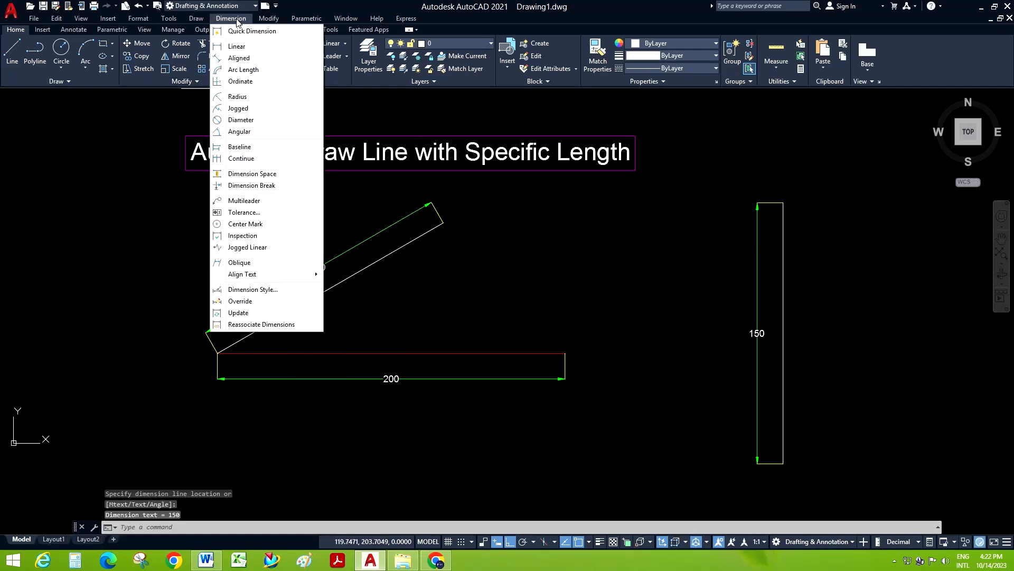
{"action": "left_click", "coordinate": [252, 132]}
{"action": "left_click", "coordinate": [334, 286]}
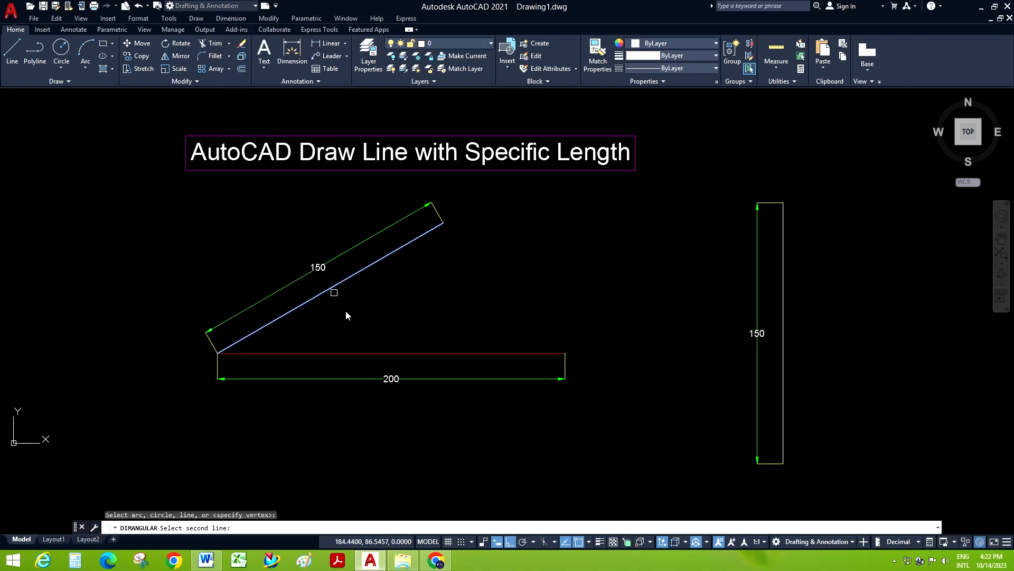
{"action": "left_click", "coordinate": [354, 353]}
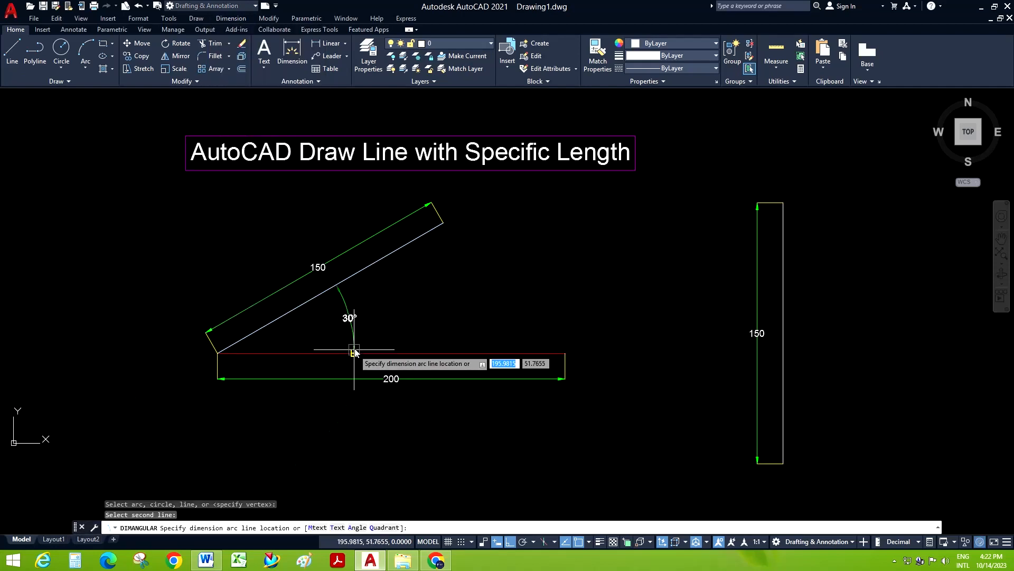
{"action": "left_click", "coordinate": [421, 307]}
{"action": "scroll", "coordinate": [442, 316], "scroll_direction": "up", "scroll_amount": 2}
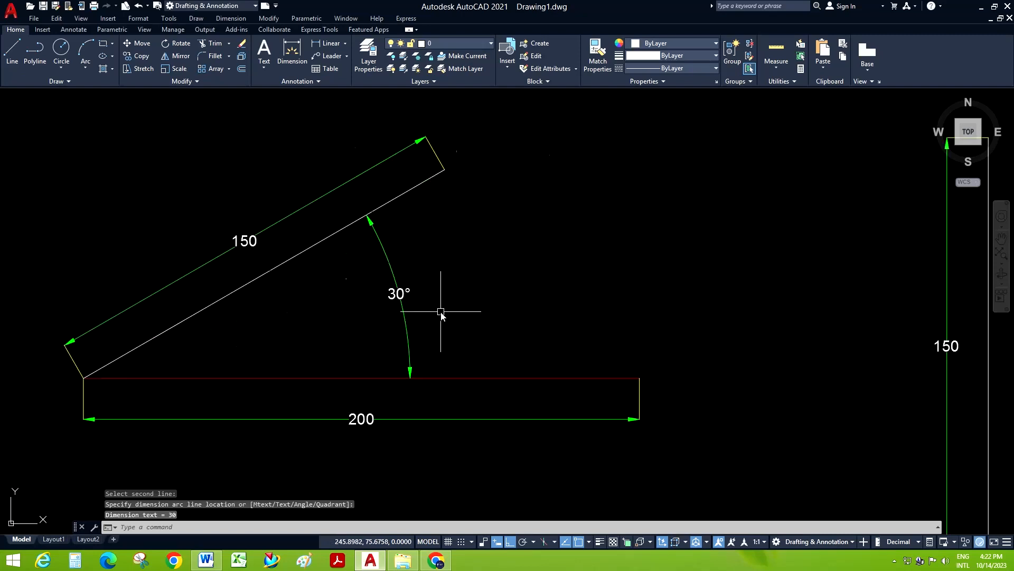
{"action": "scroll", "coordinate": [412, 312], "scroll_direction": "down", "scroll_amount": 2}
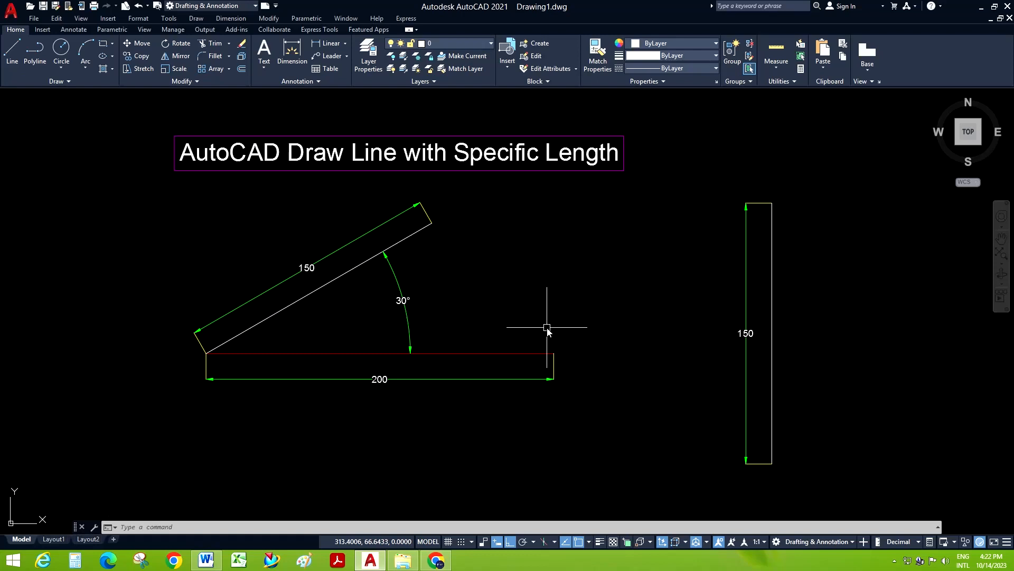
{"action": "left_click", "coordinate": [894, 561]}
{"action": "left_click", "coordinate": [909, 513]}
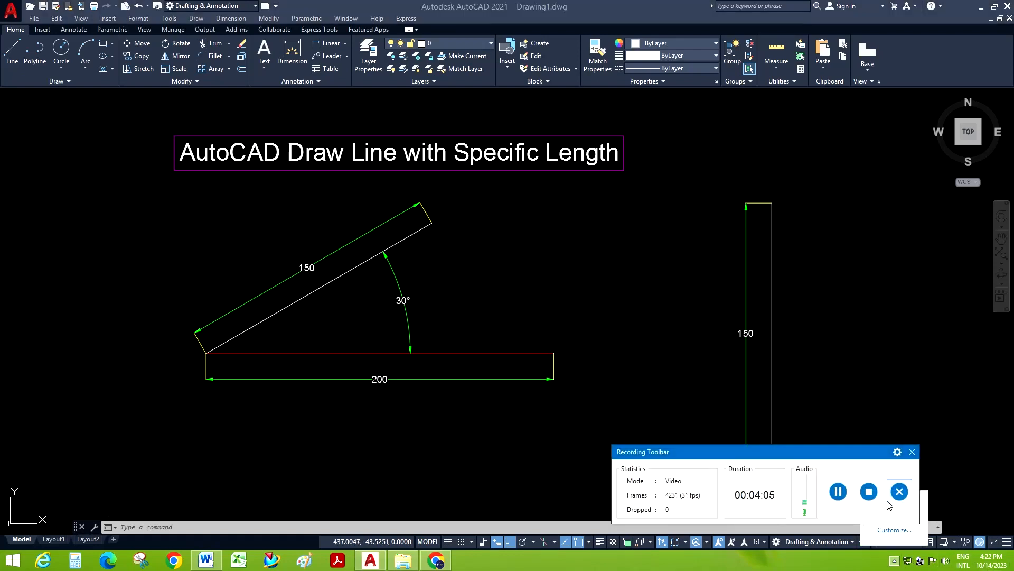